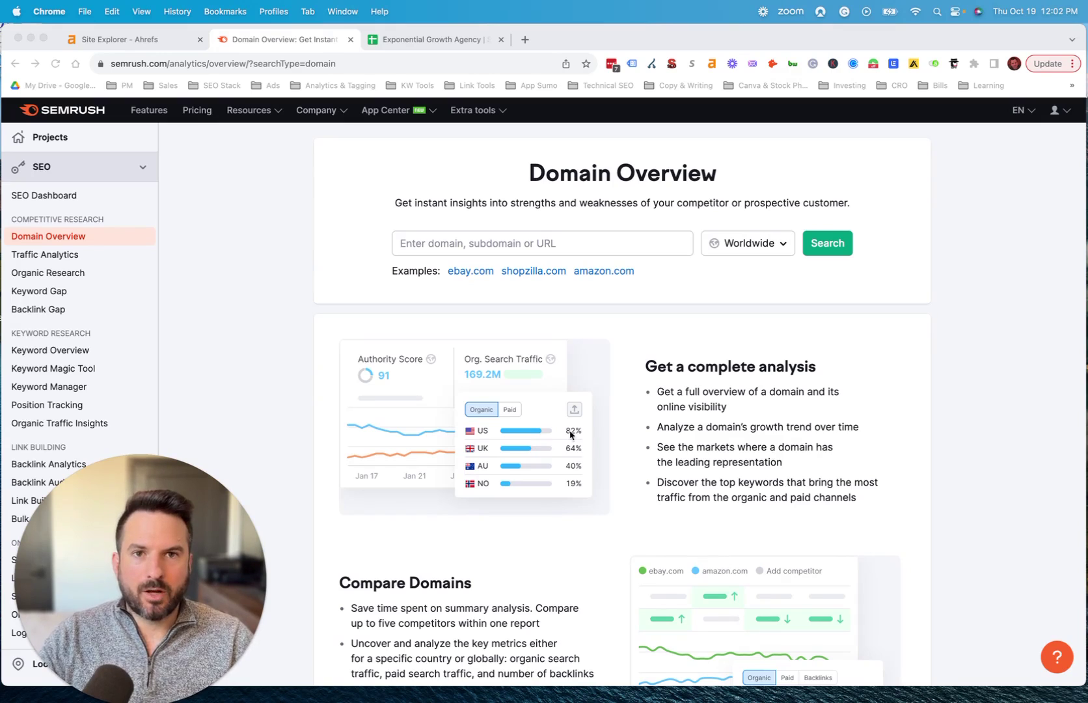
- Leave Semrush's Domain Overview for the Ahrefs Site Explorer start page
click(150, 44)
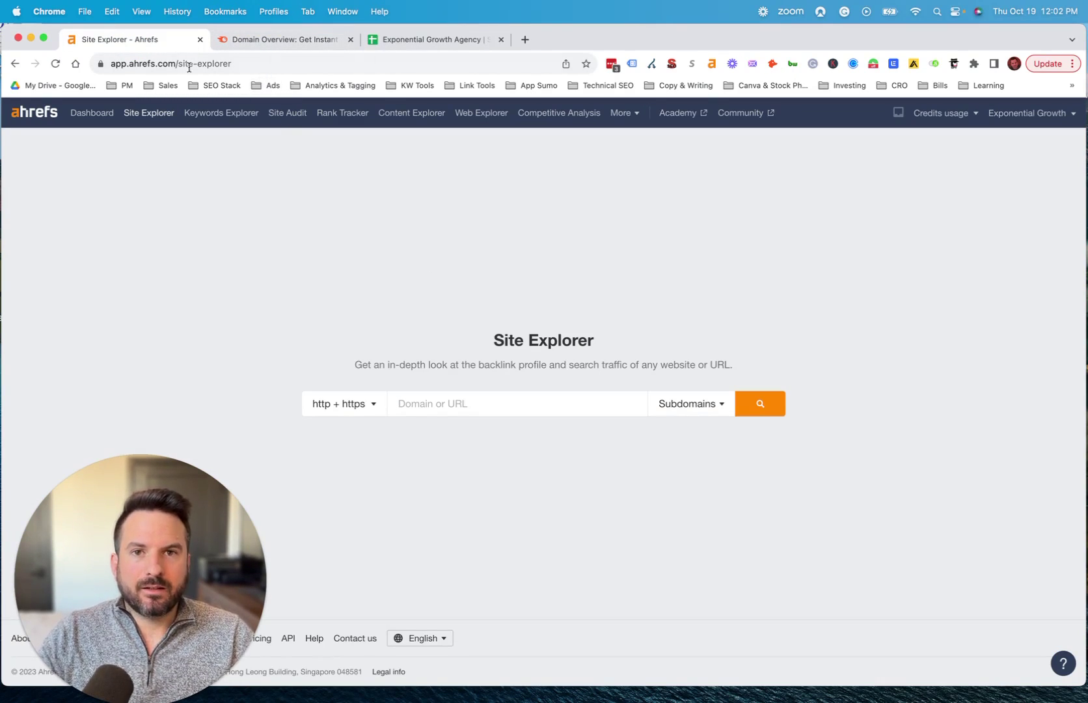
- Look up ahrefs.com in Ahrefs Site Explorer
click(423, 402)
text(ahrefs.com)
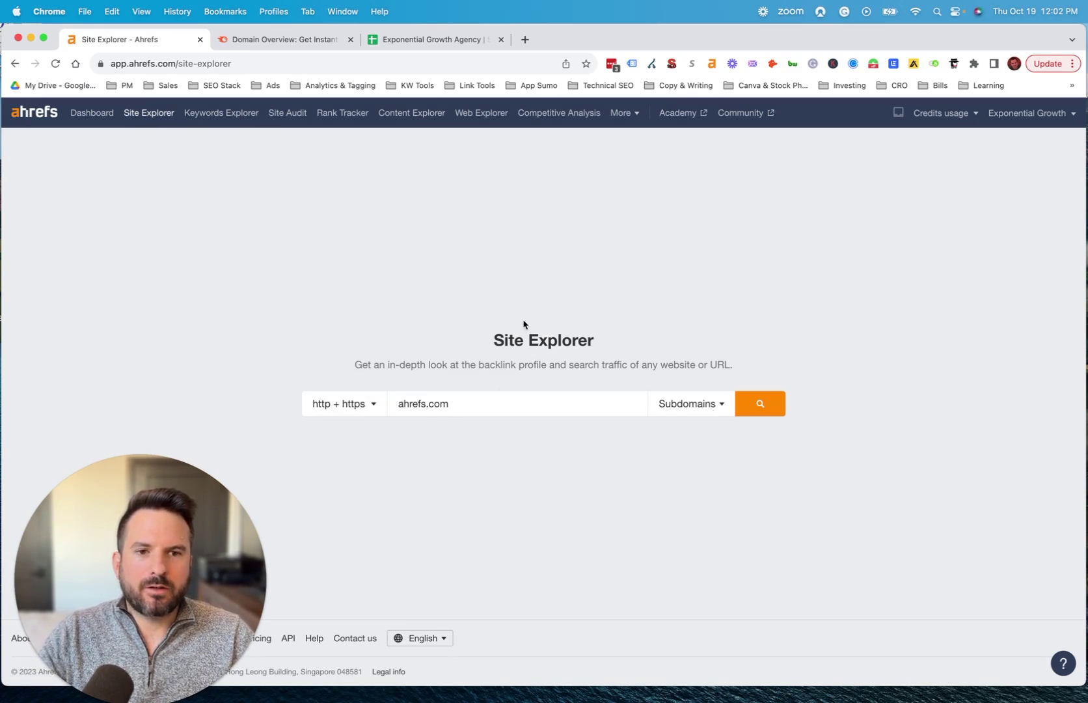
click(515, 412)
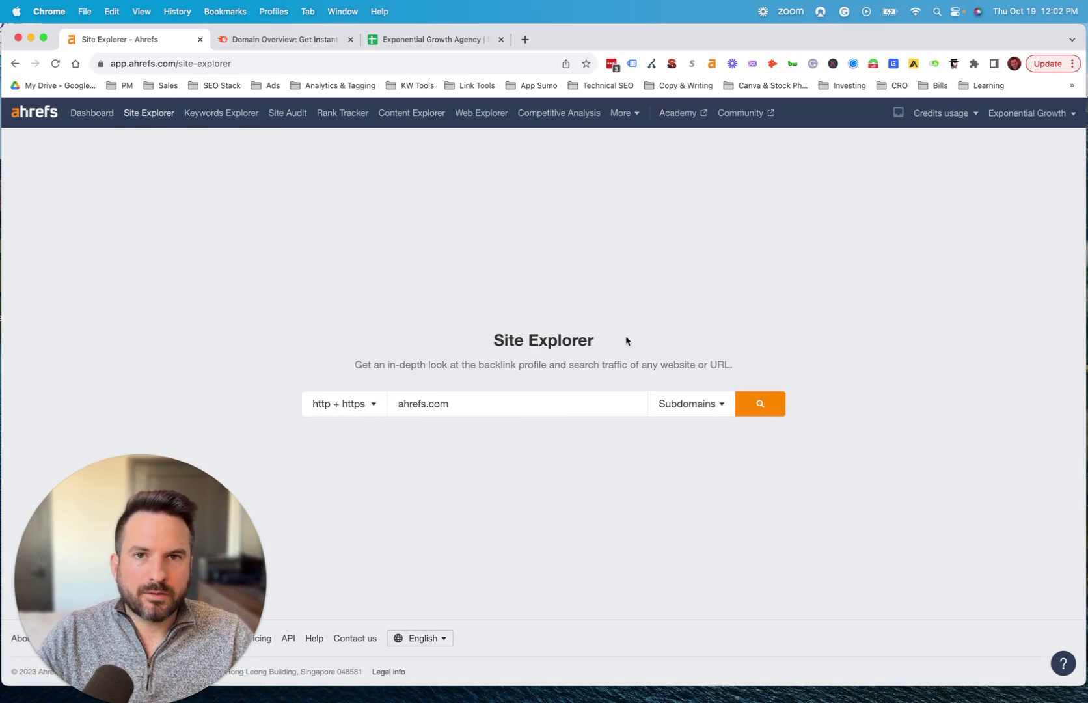
click(761, 403)
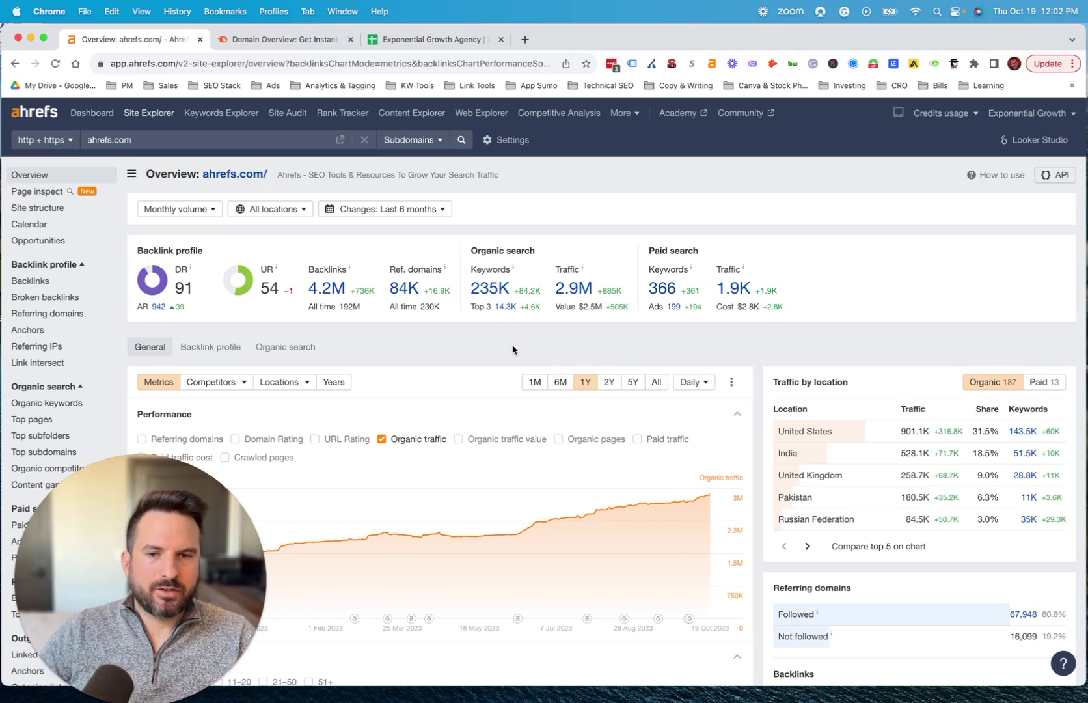
- Open Organic keywords and Top pages in new tabs, then the 366 Paid keywords report
super+click(55, 405)
super+click(38, 419)
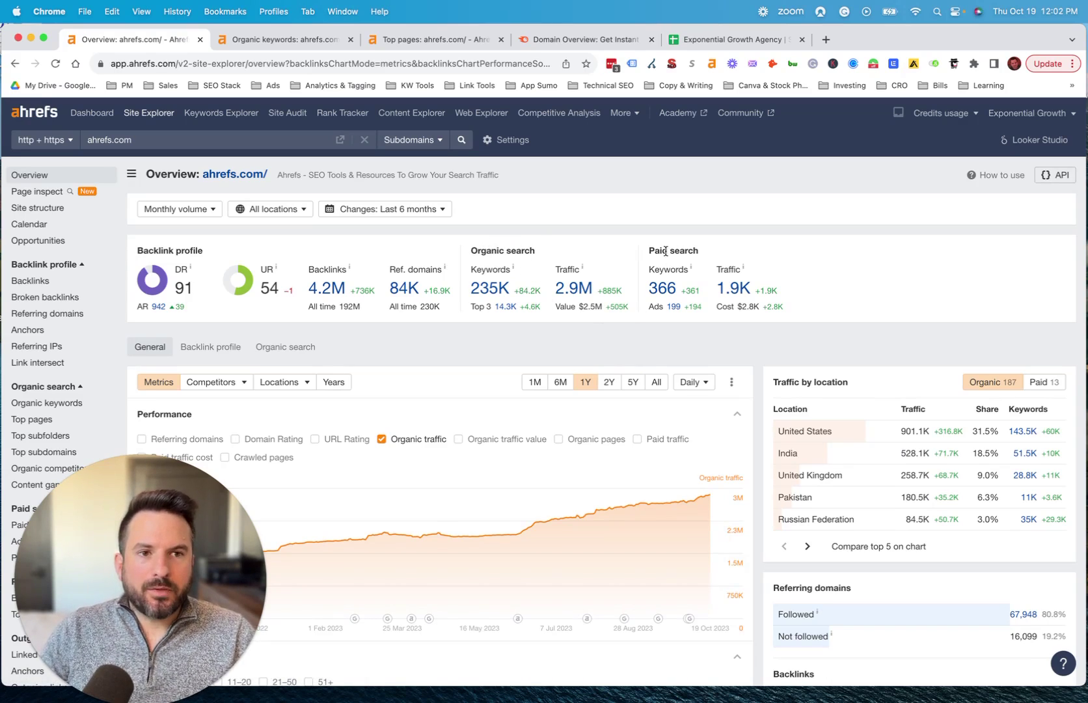
click(663, 294)
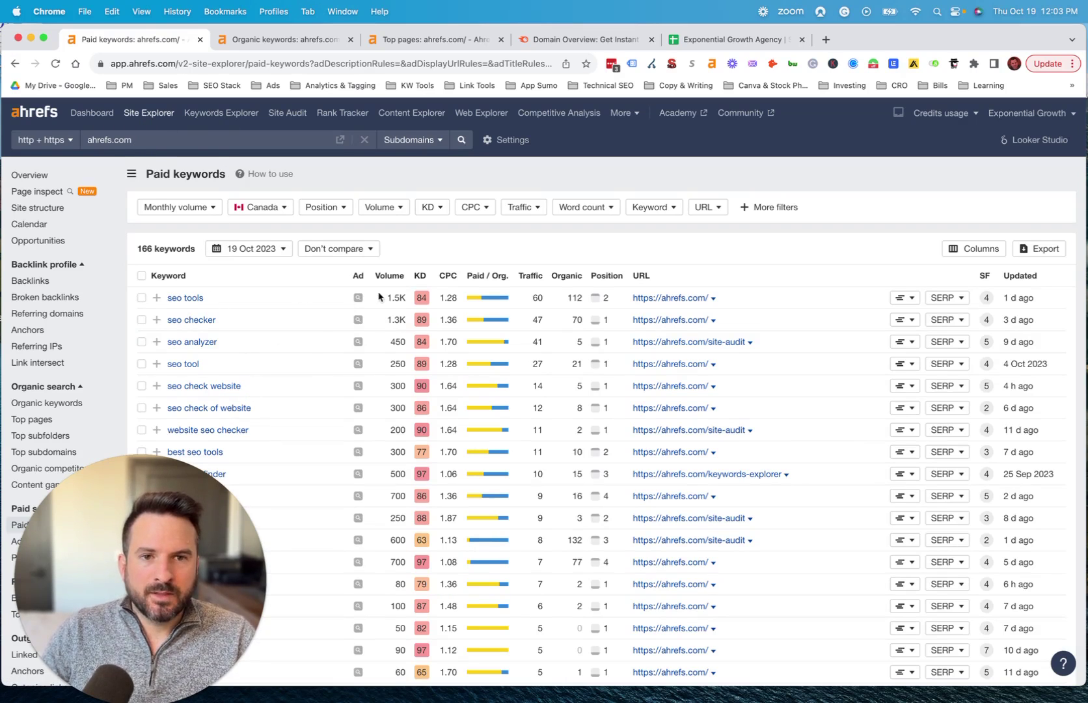
- Preview an ad from the ahrefs.com Paid keywords list of 166 Canadian keywords
mouse_move(359, 298)
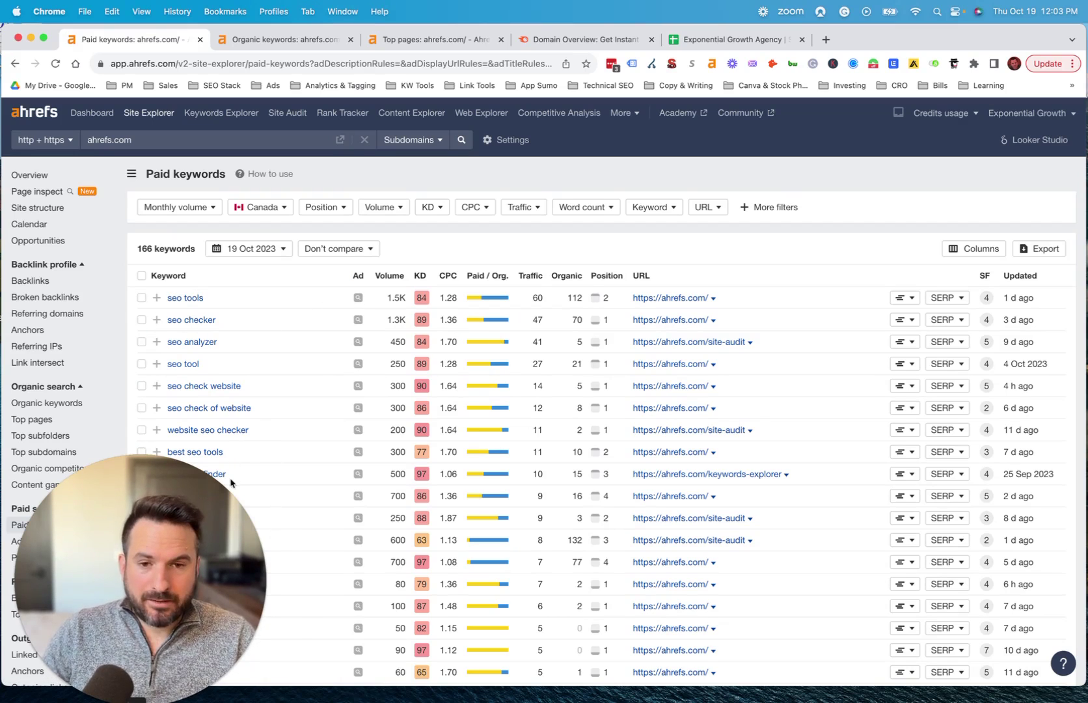
- Switch to the ahrefs.com Organic keywords report and cancel the CSV export options
click(258, 45)
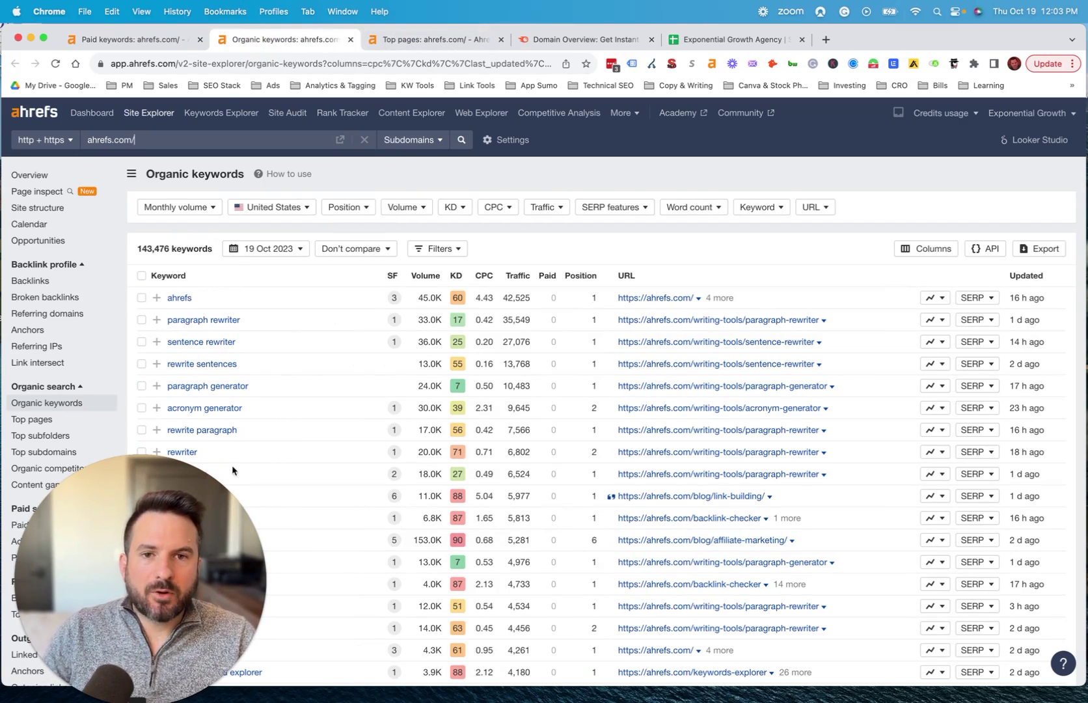
scroll(358, 339, down, 2)
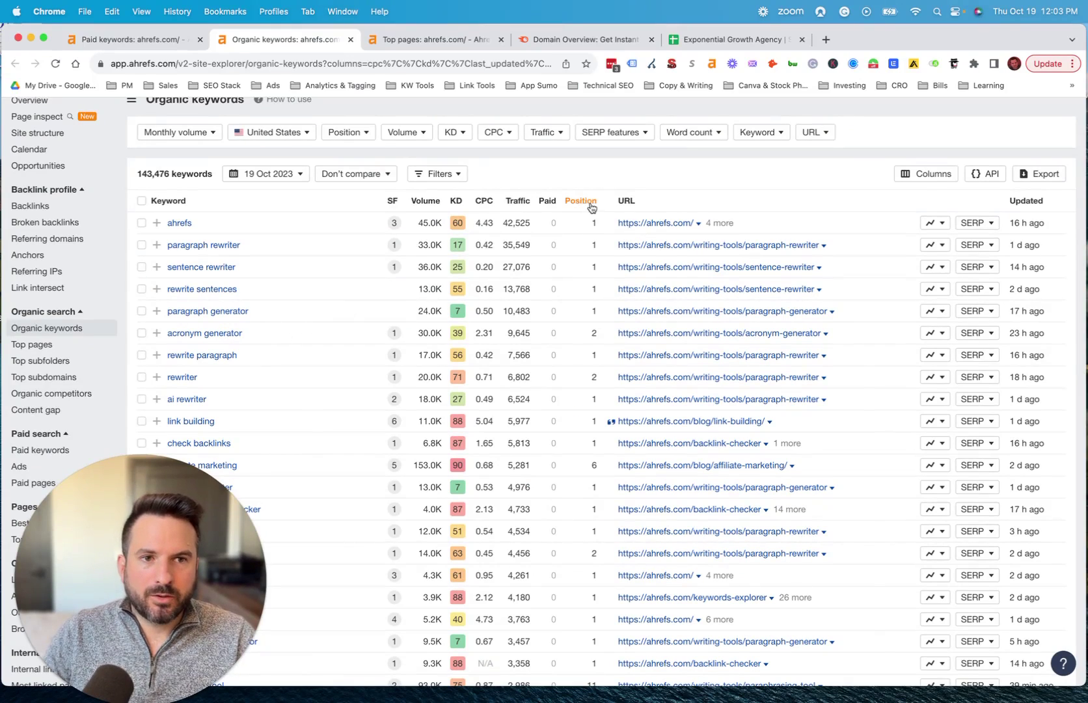
scroll(579, 436, up, 2)
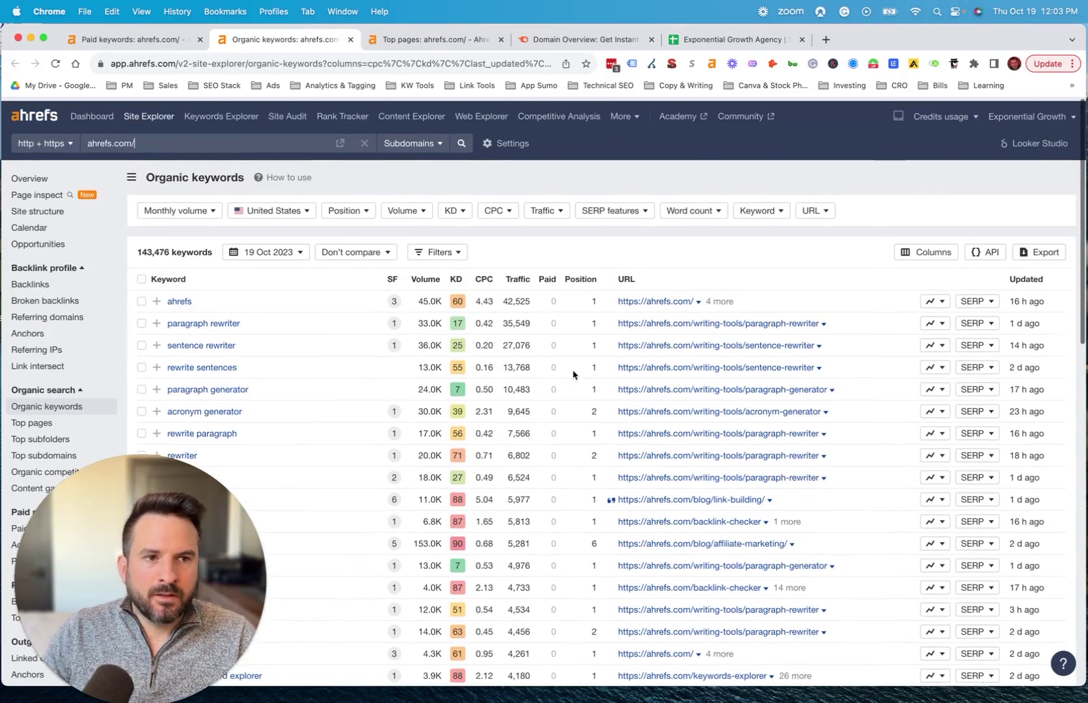
click(1039, 250)
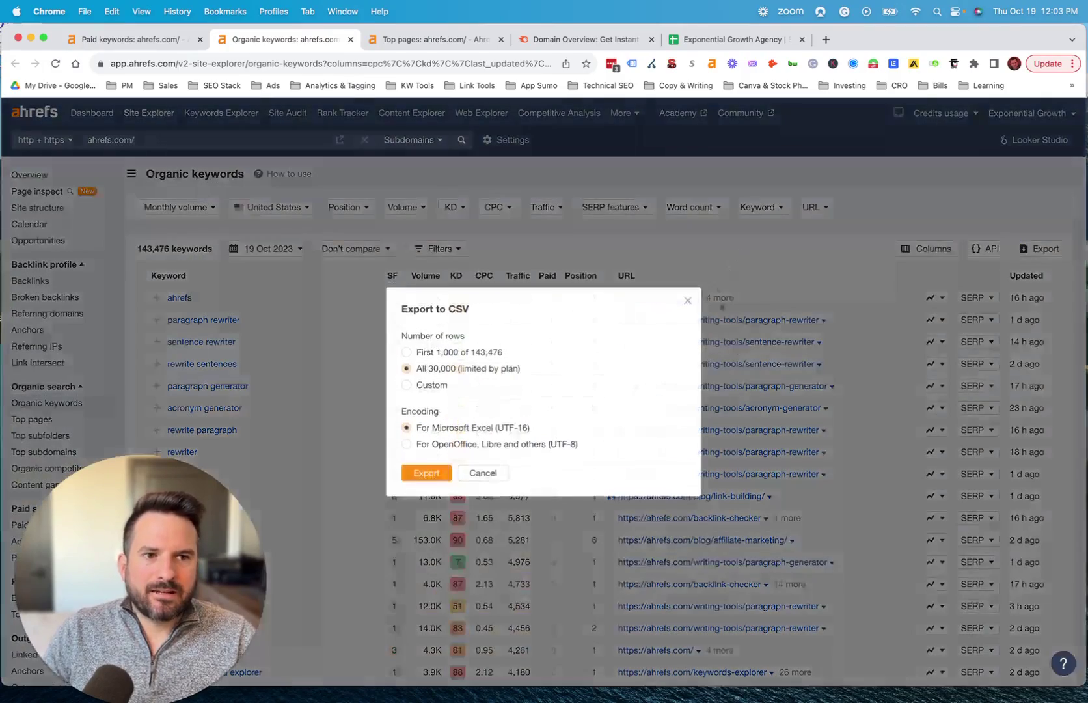
click(483, 473)
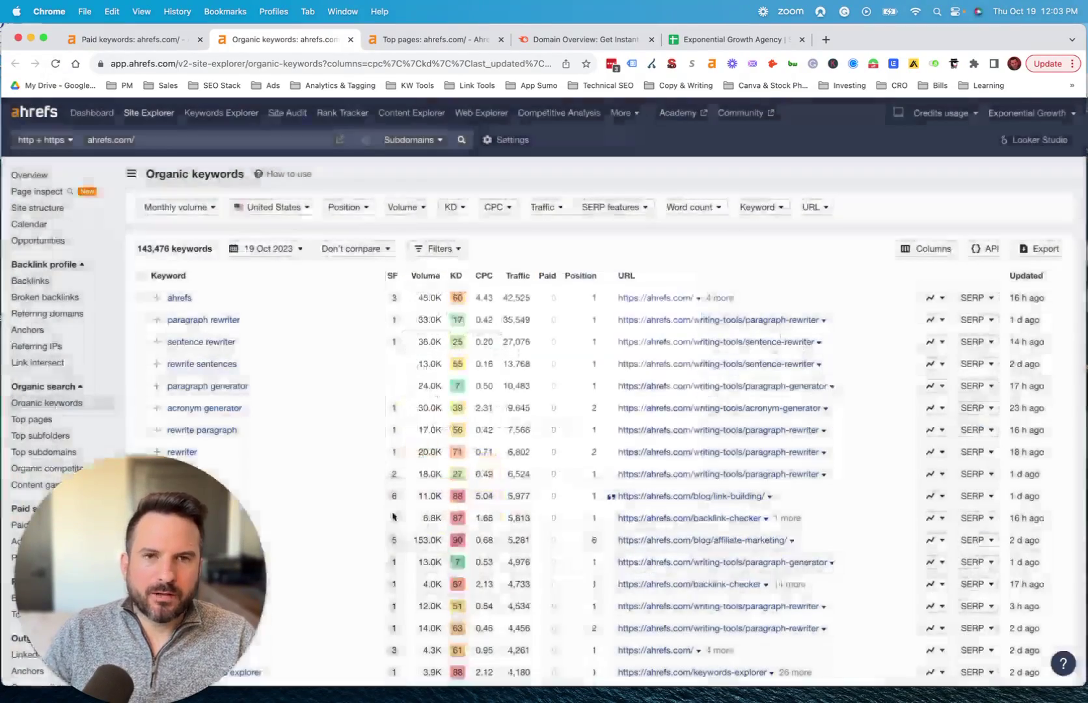
- Enter a position range of 11 to 20 in the Position filter without applying it
click(340, 208)
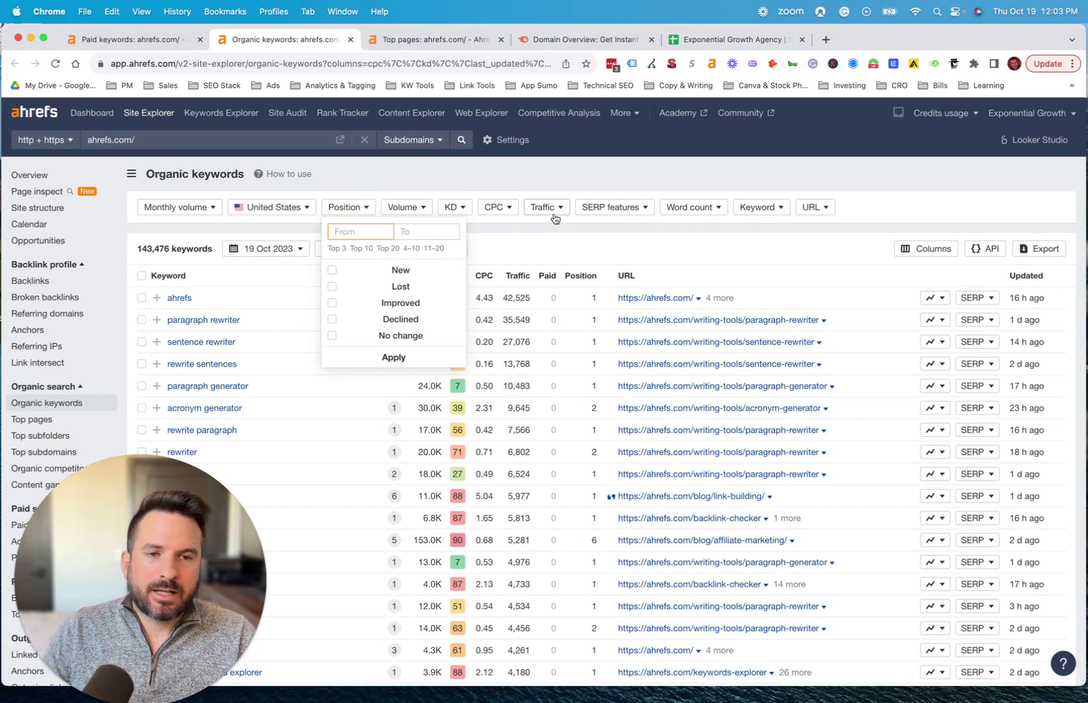
click(554, 245)
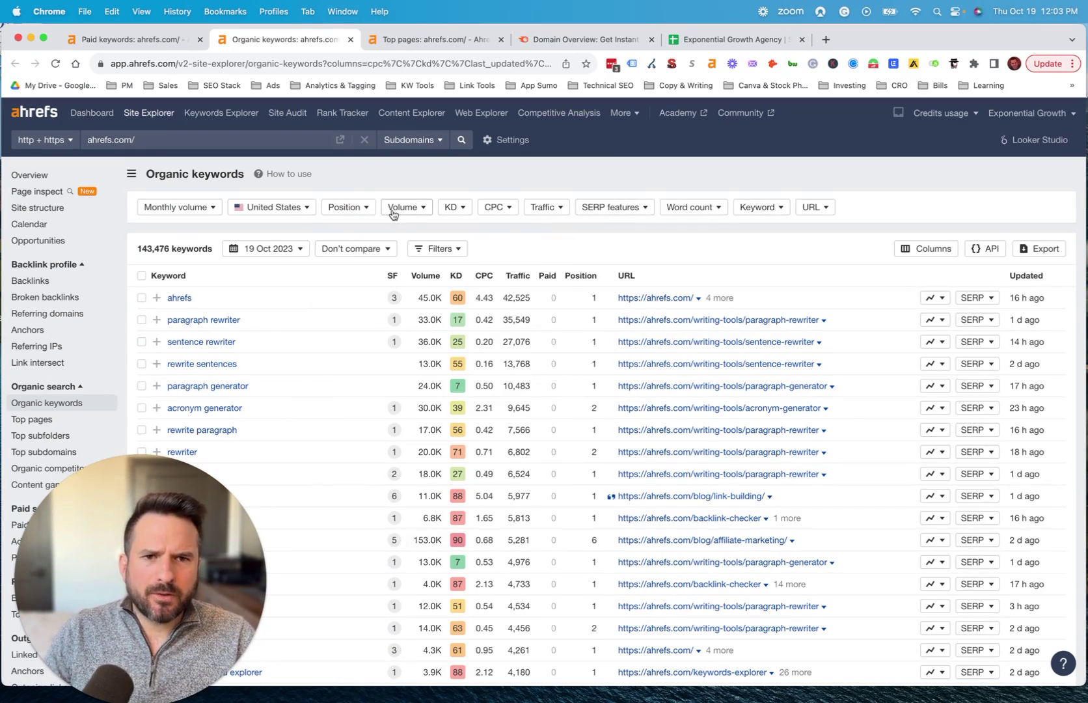
click(350, 209)
click(427, 231)
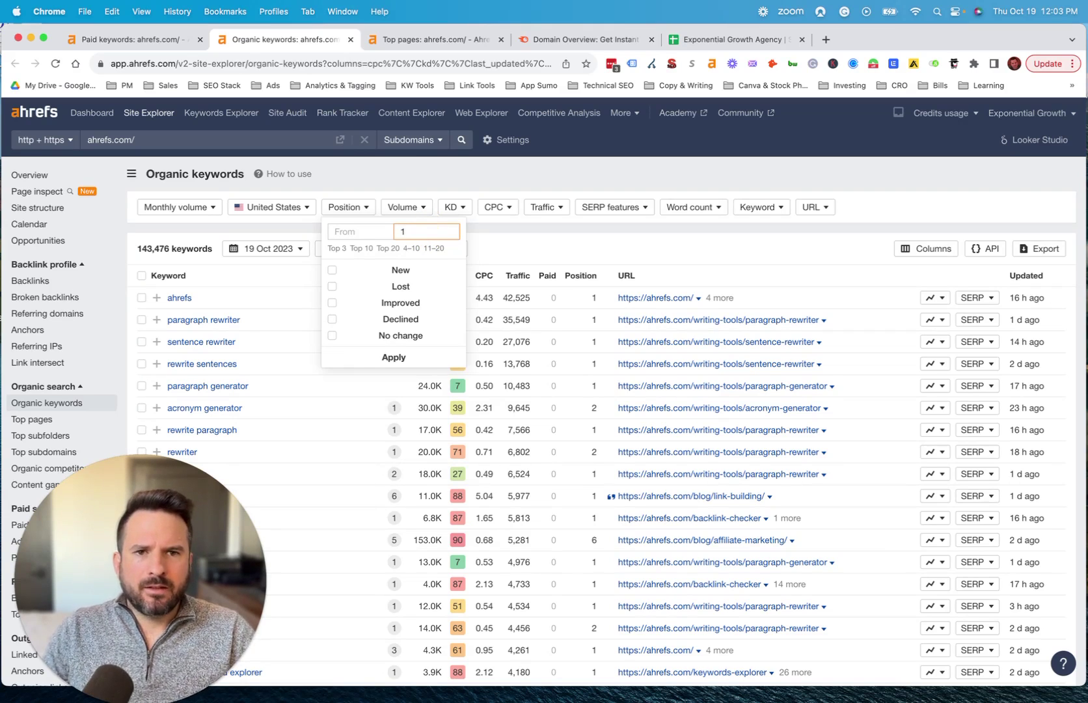
click(350, 233)
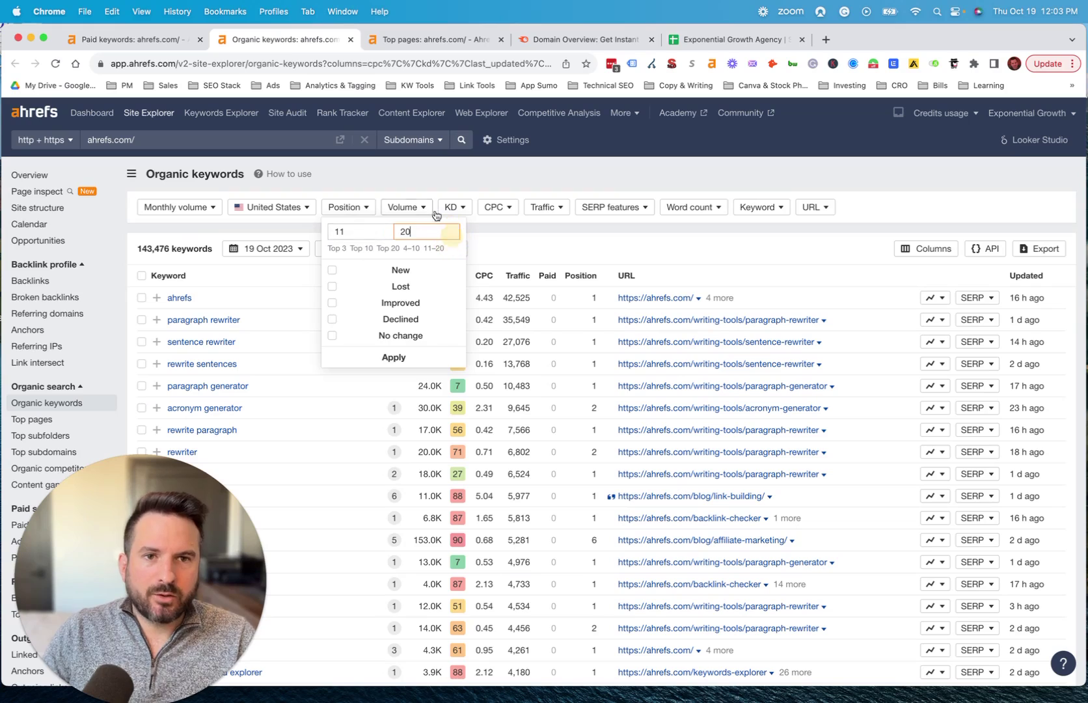
- Apply a KD filter of up to 20 and browse the 45,843 remaining keywords
click(403, 207)
click(462, 207)
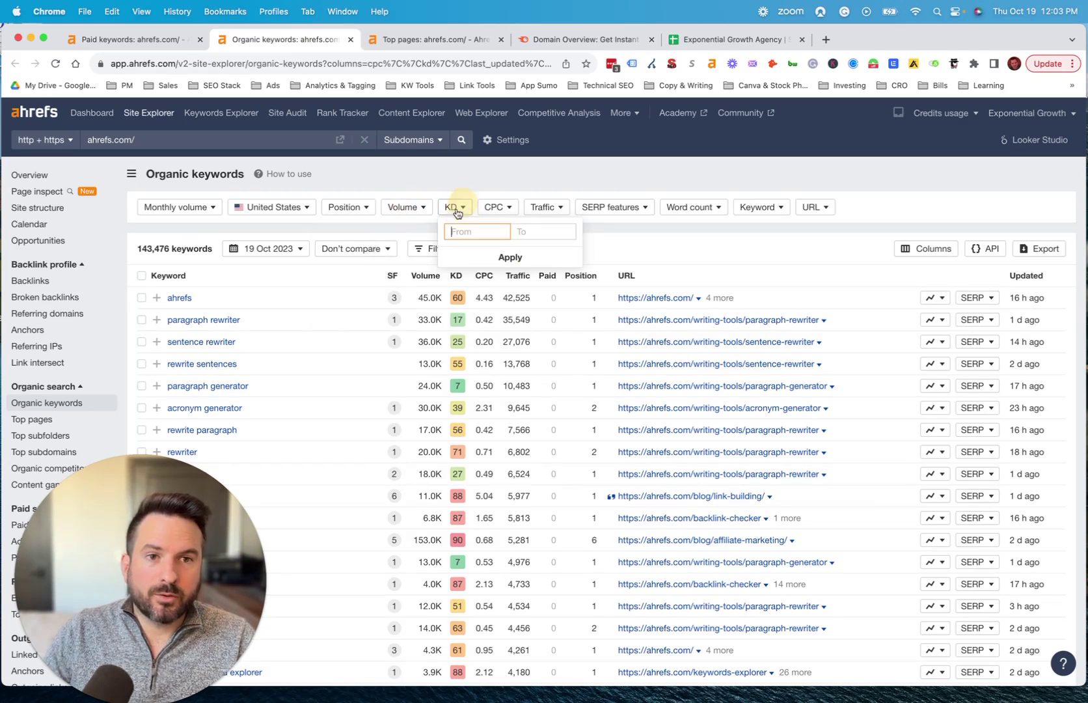
click(549, 232)
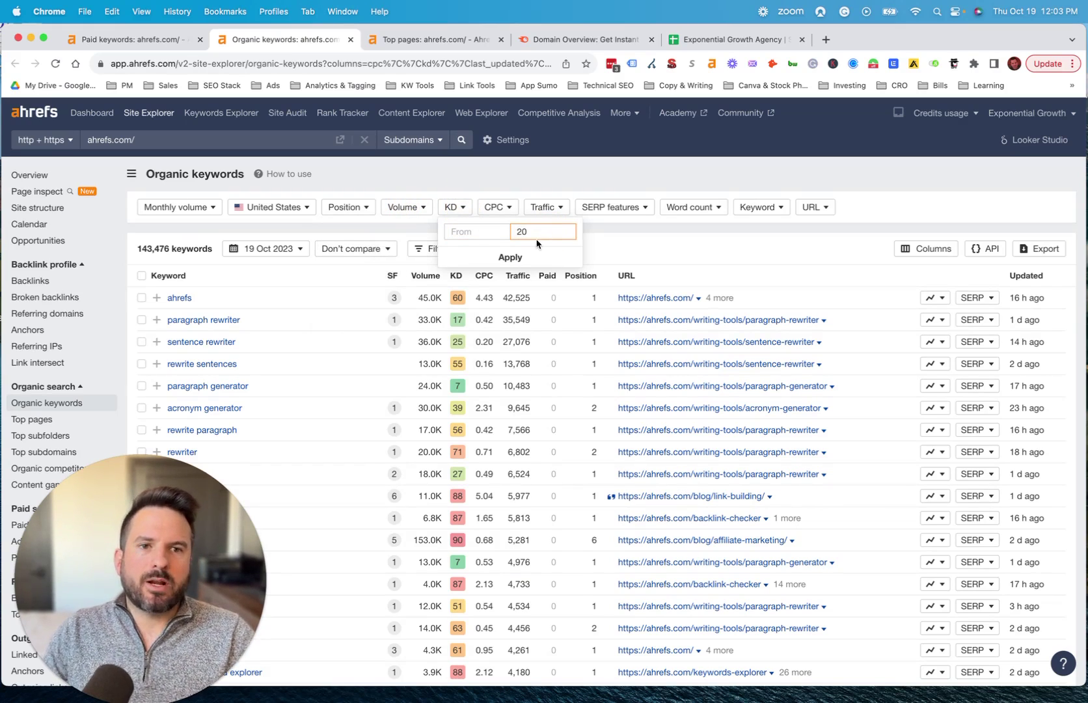
click(510, 257)
click(169, 240)
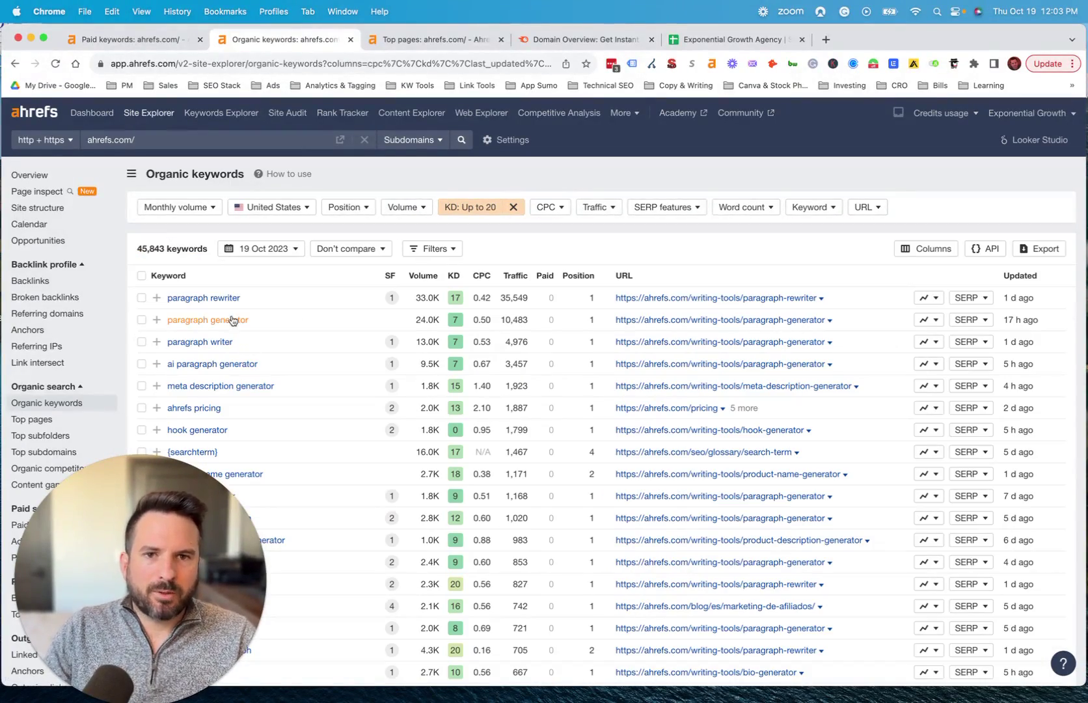
scroll(369, 560, down, 8)
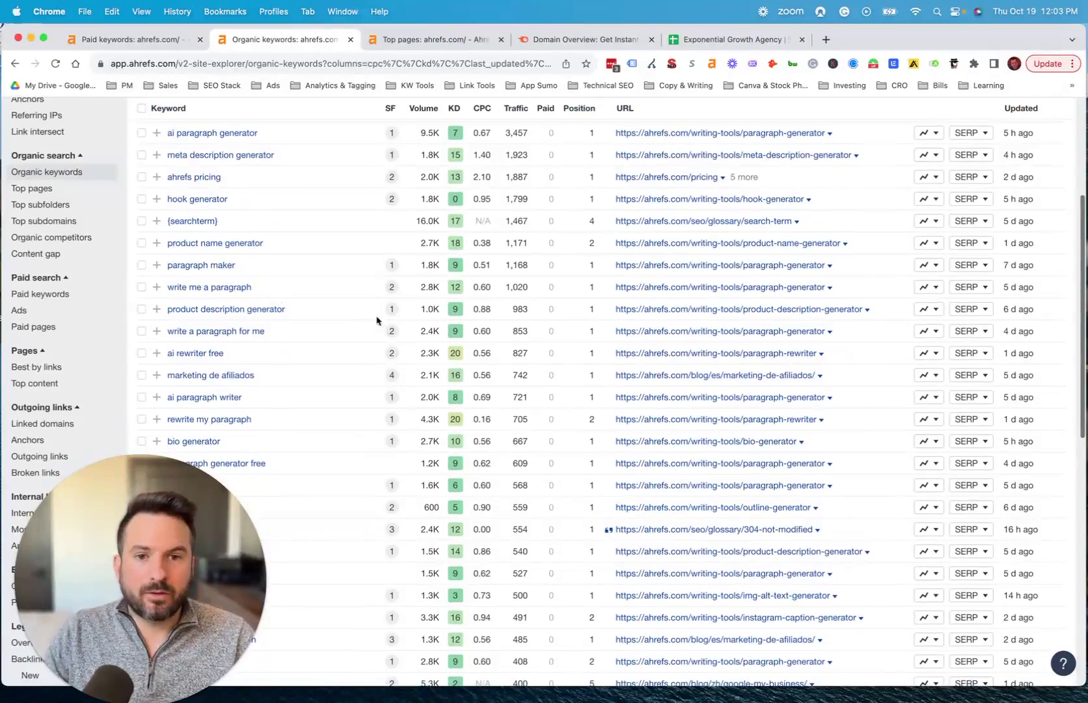
scroll(376, 320, down, 3)
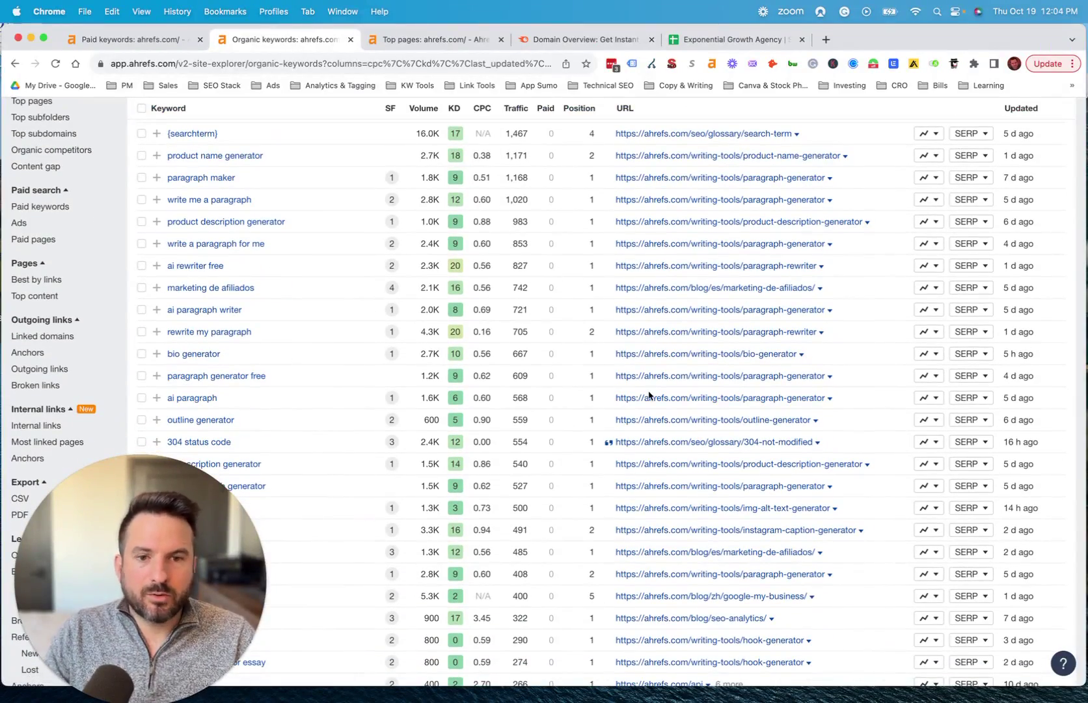
scroll(649, 394, up, 10)
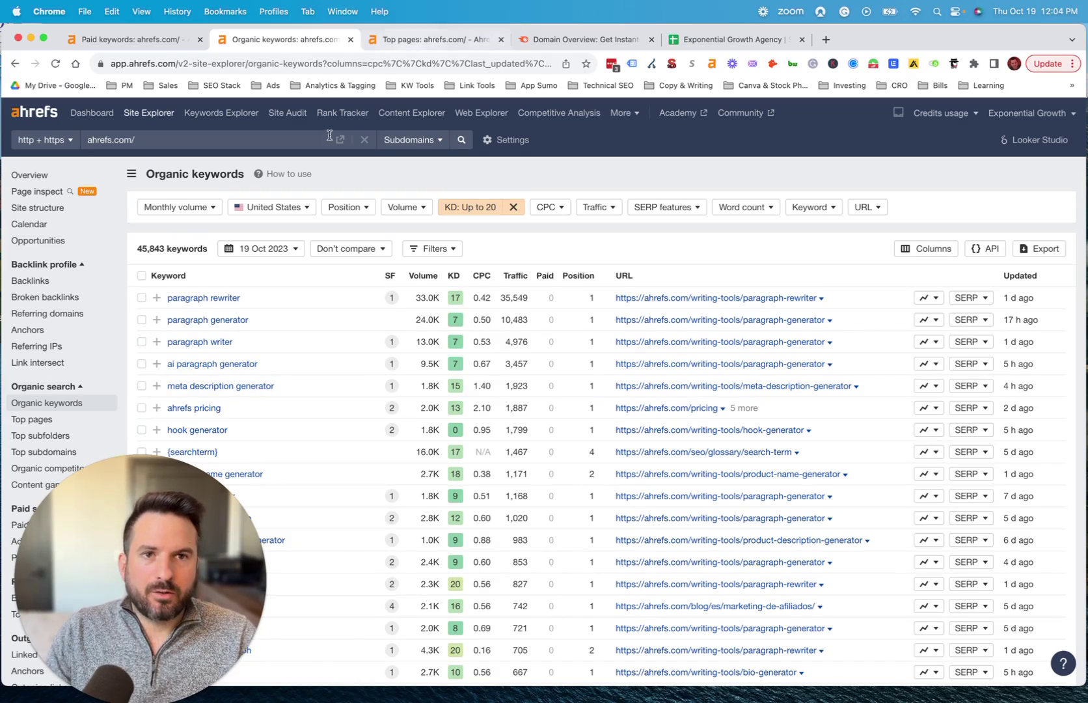
scroll(130, 400, down, 2)
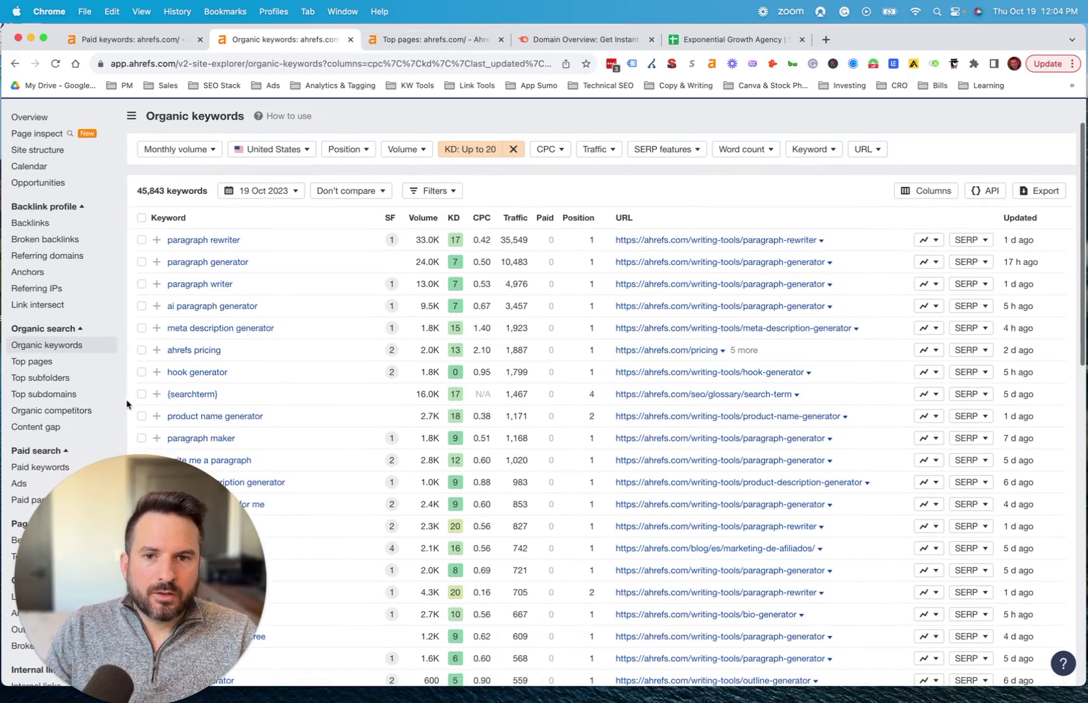
- In Content Gap, move ahrefs.com from the excluded target into the first target field
click(34, 430)
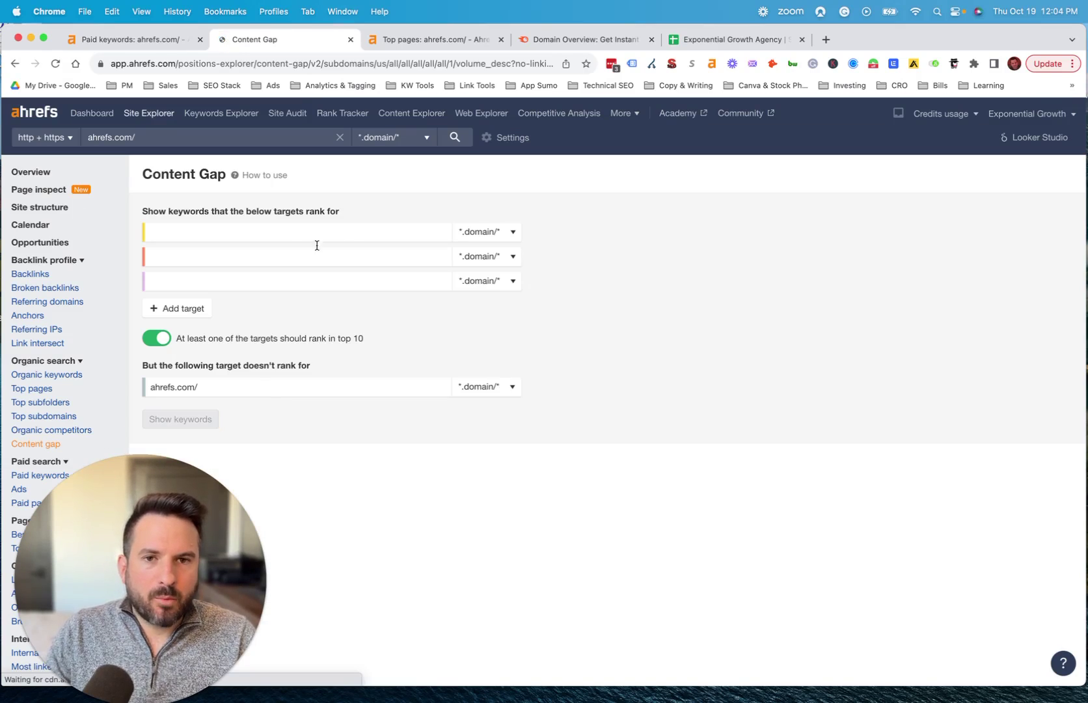
click(206, 387)
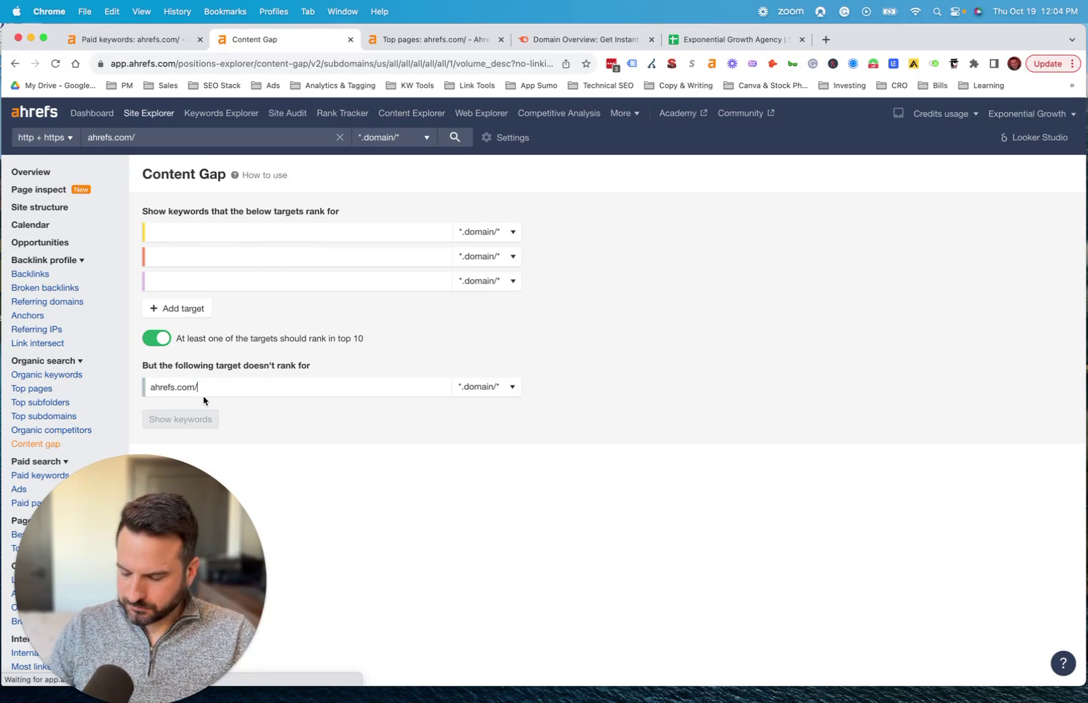
click(206, 389)
key(super+a)
key(super+x)
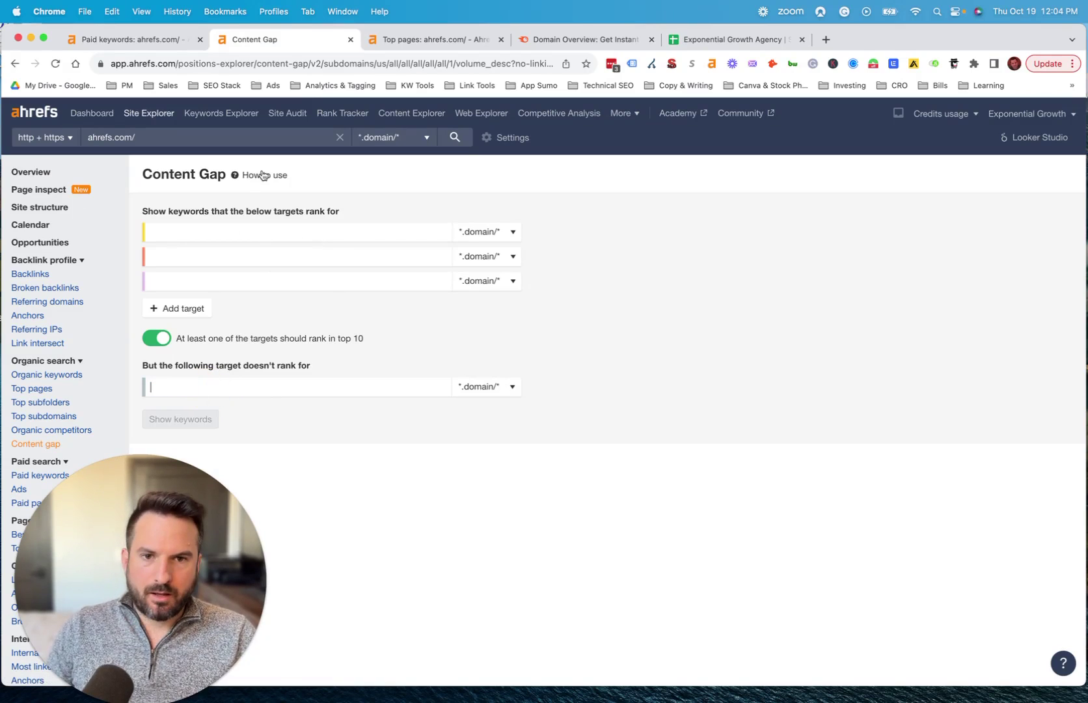
click(211, 230)
key(super+v)
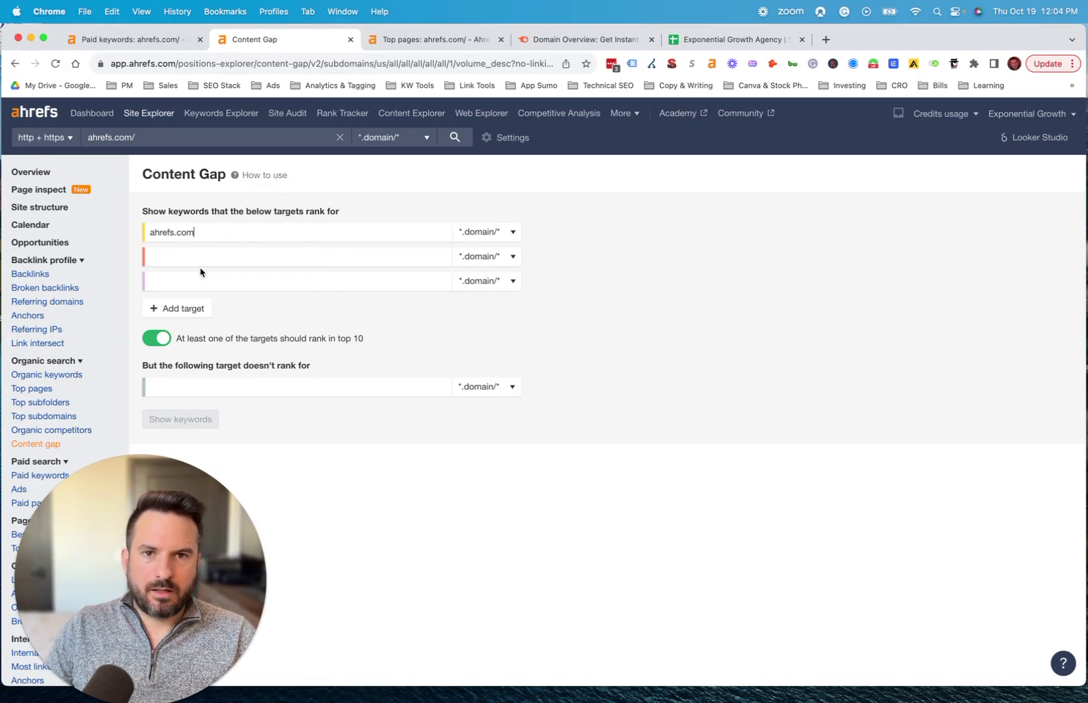
- Enter semrush.com and moz.com as targets and add two more empty target rows
click(221, 254)
text(semrush)
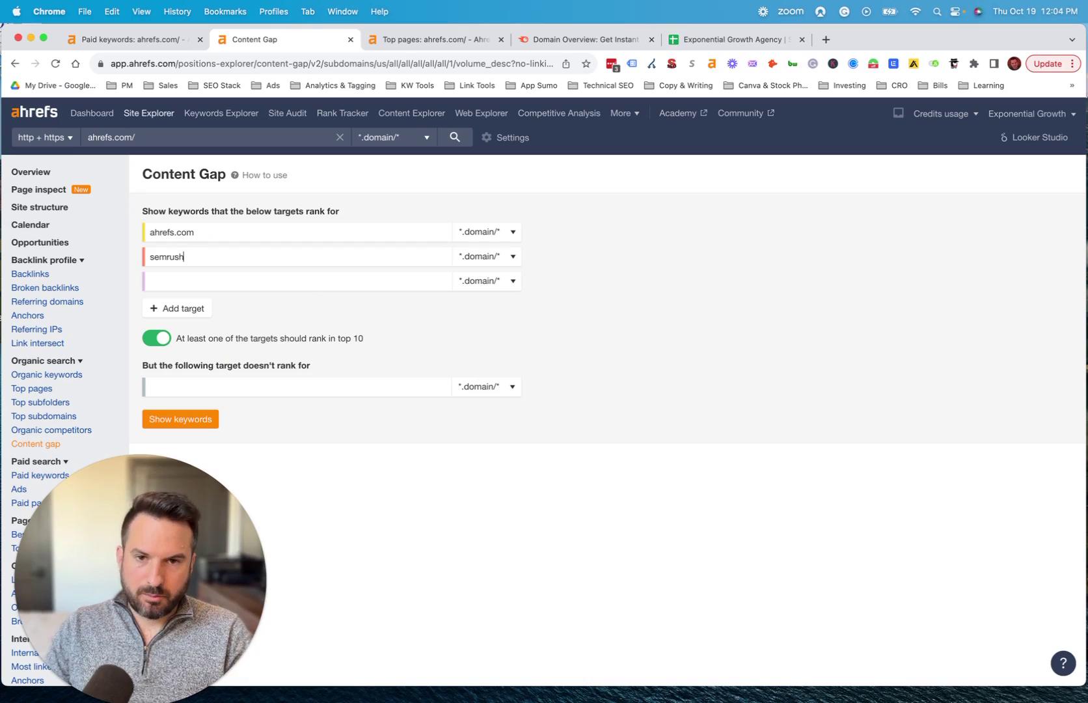
text(.com)
click(221, 281)
text(moz.com)
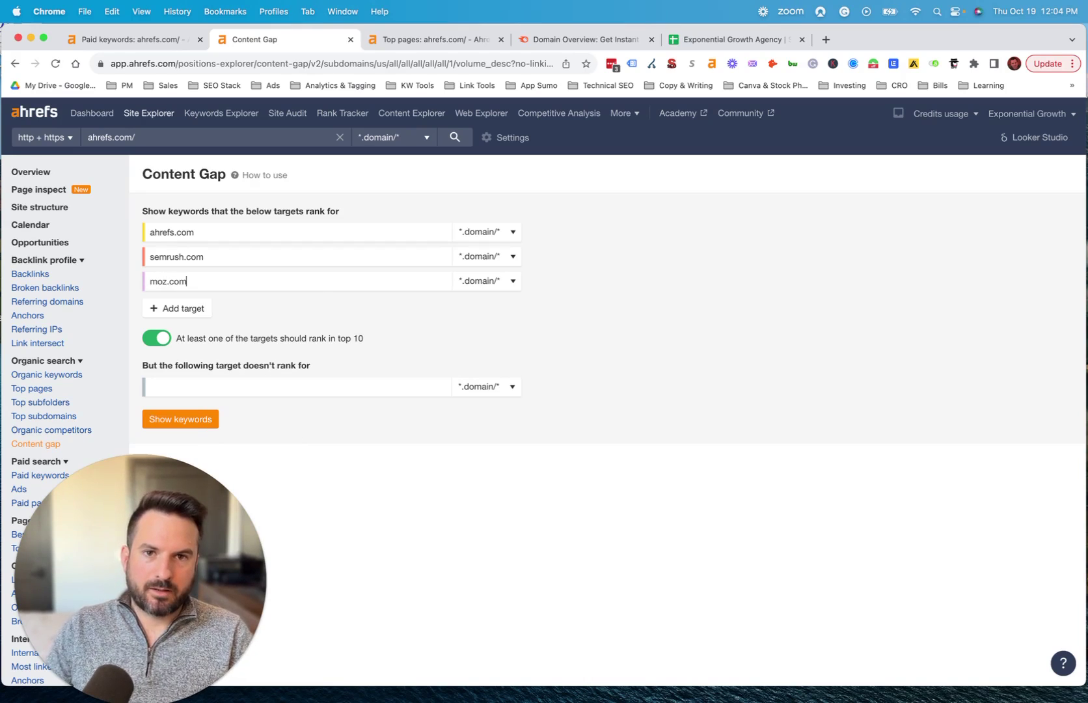
click(194, 308)
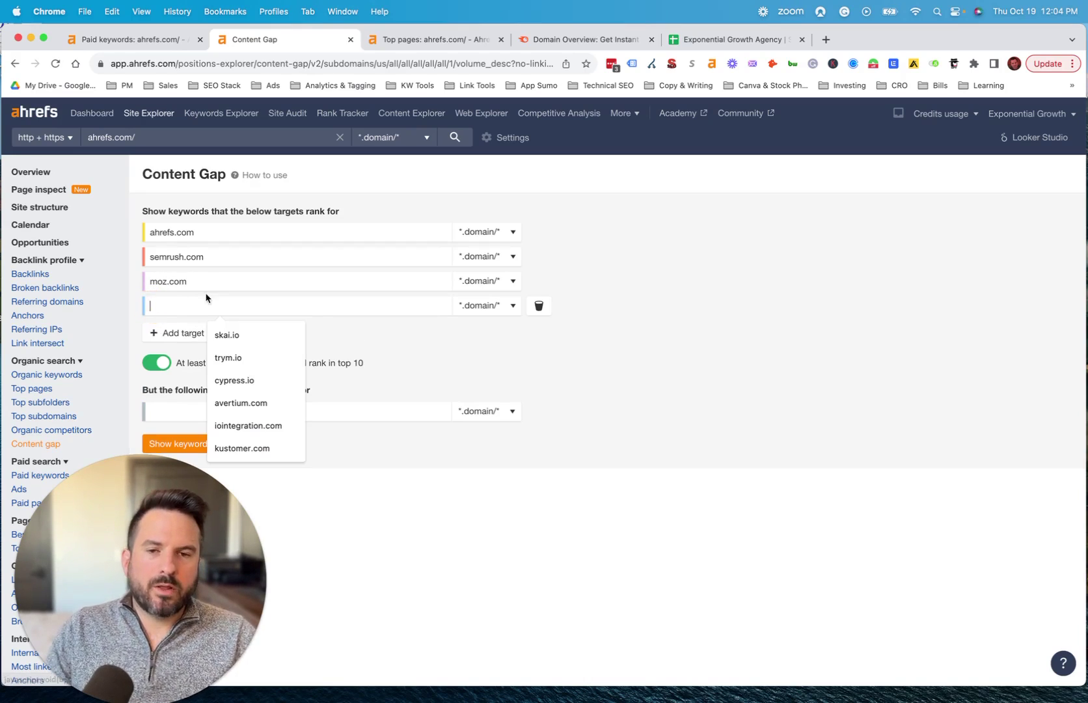
click(167, 330)
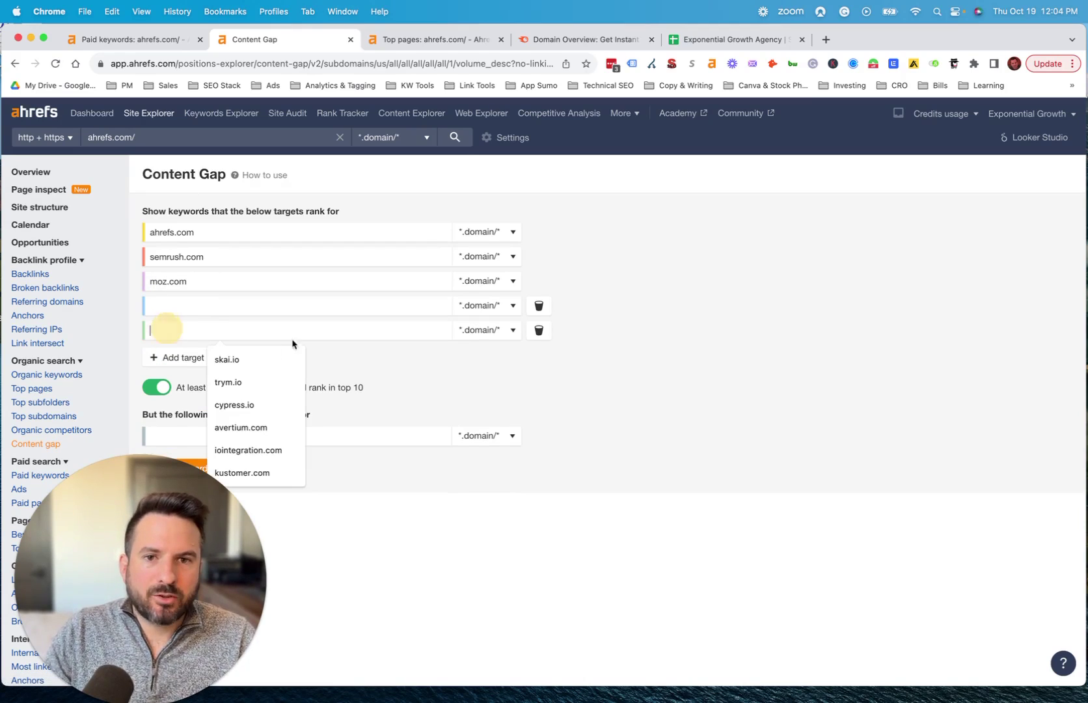
click(581, 39)
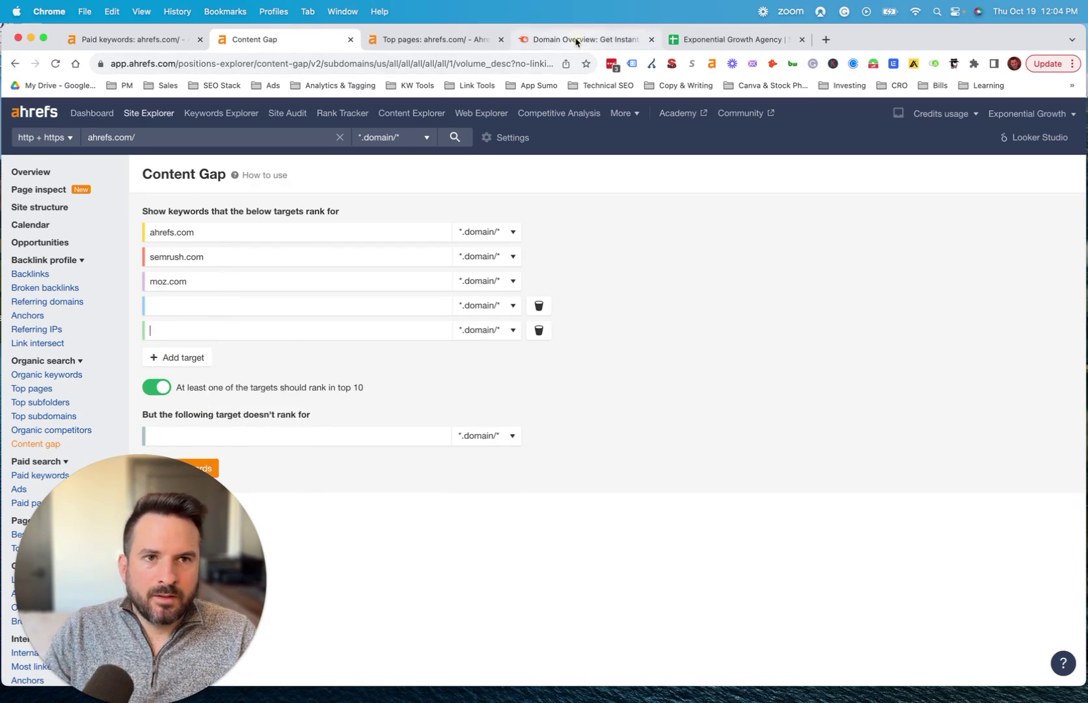
- Open Semrush's Keyword Gap tool and expand it to five empty domain rows
scroll(120, 355, down, 5)
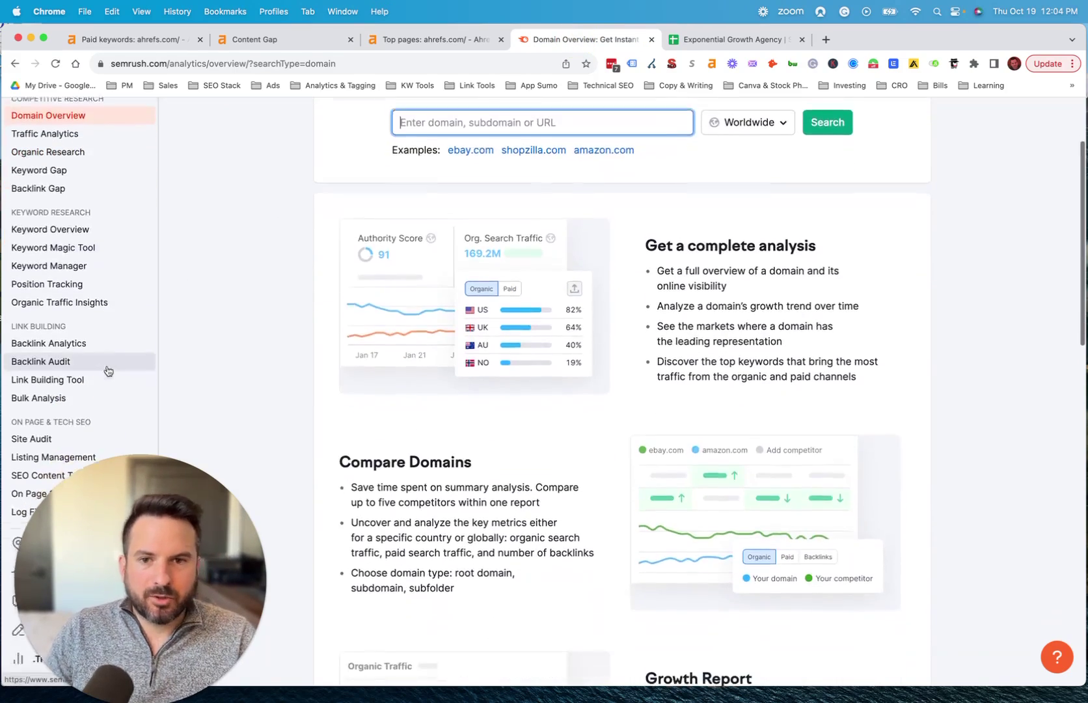
scroll(123, 365, up, 5)
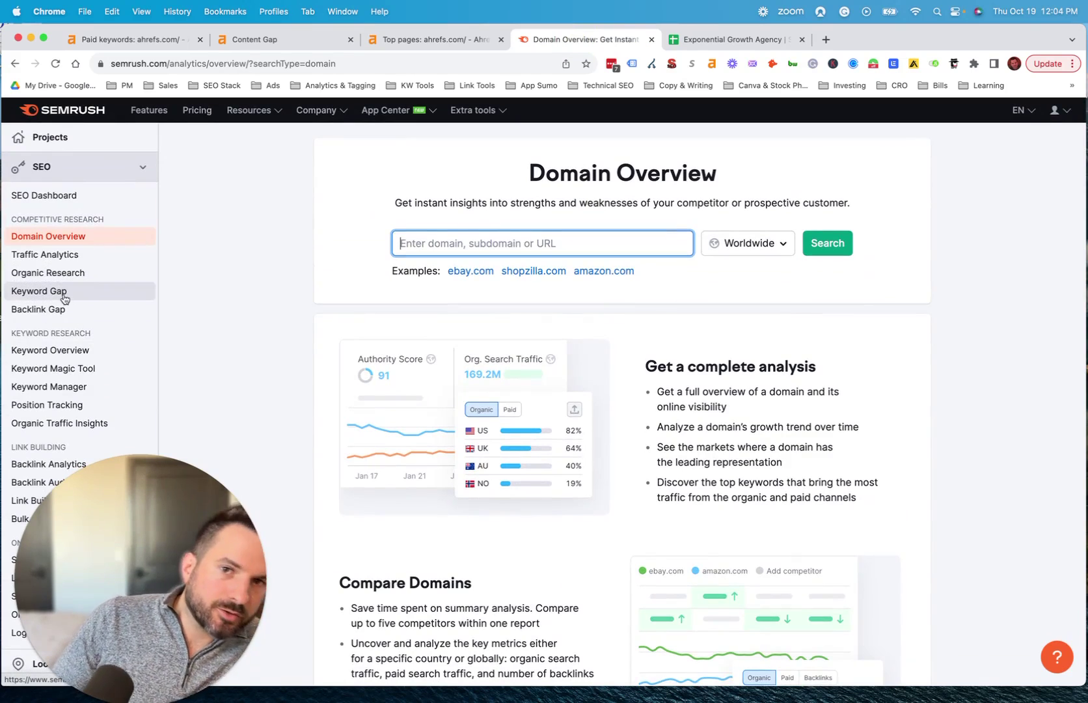
click(64, 299)
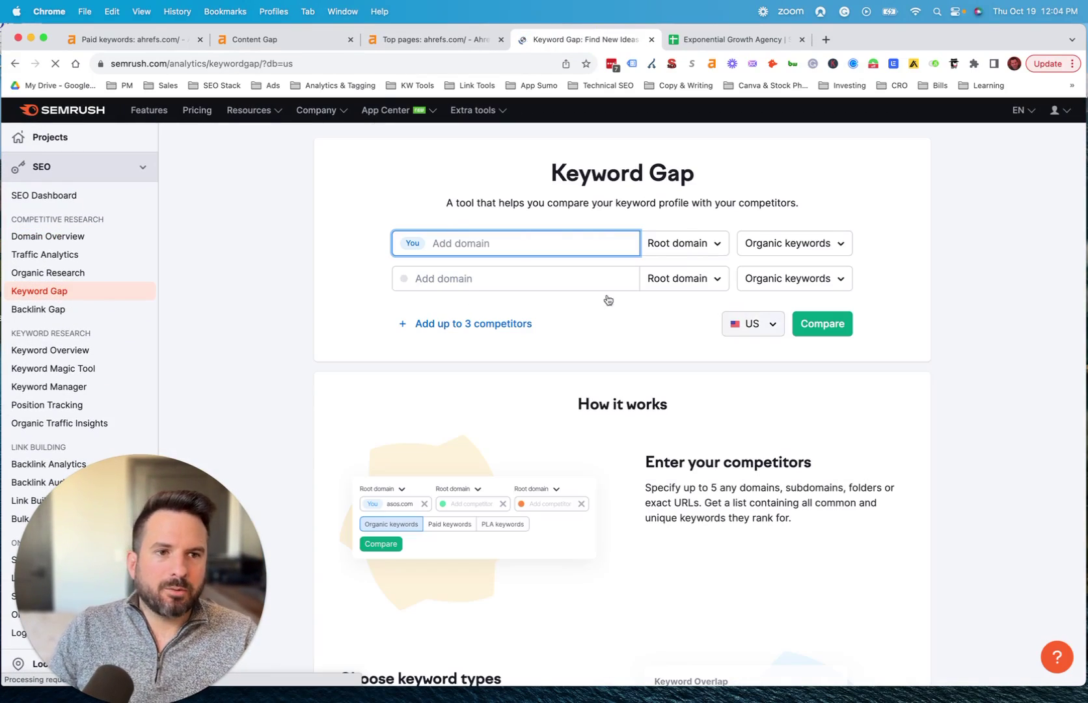
click(442, 324)
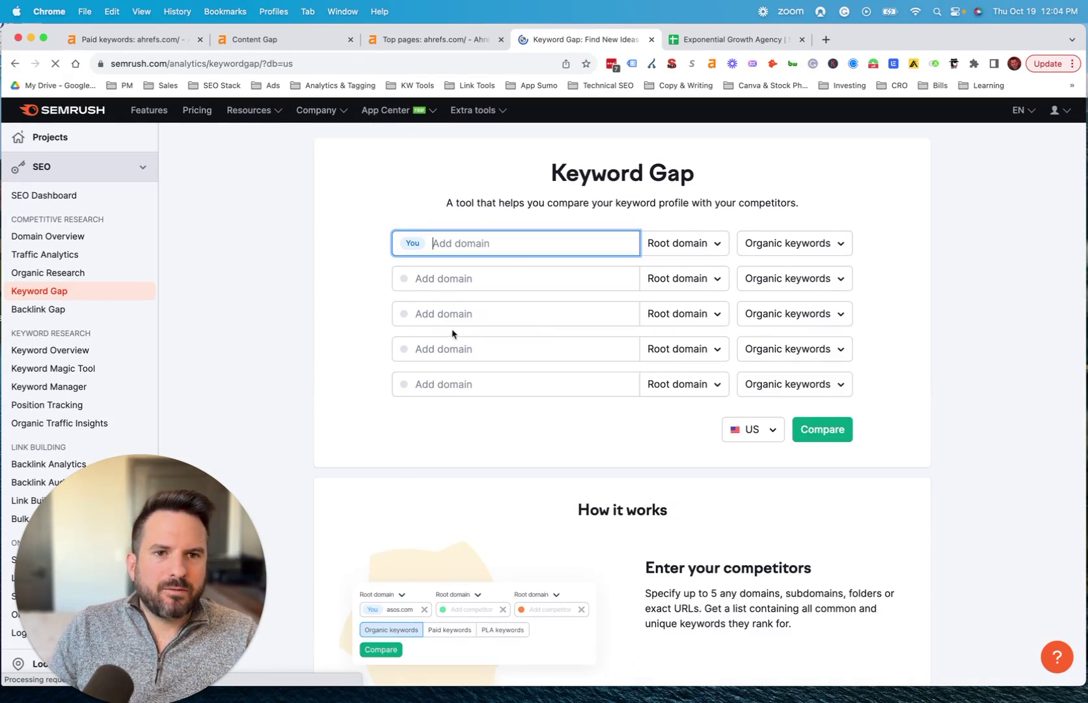
click(426, 378)
click(435, 350)
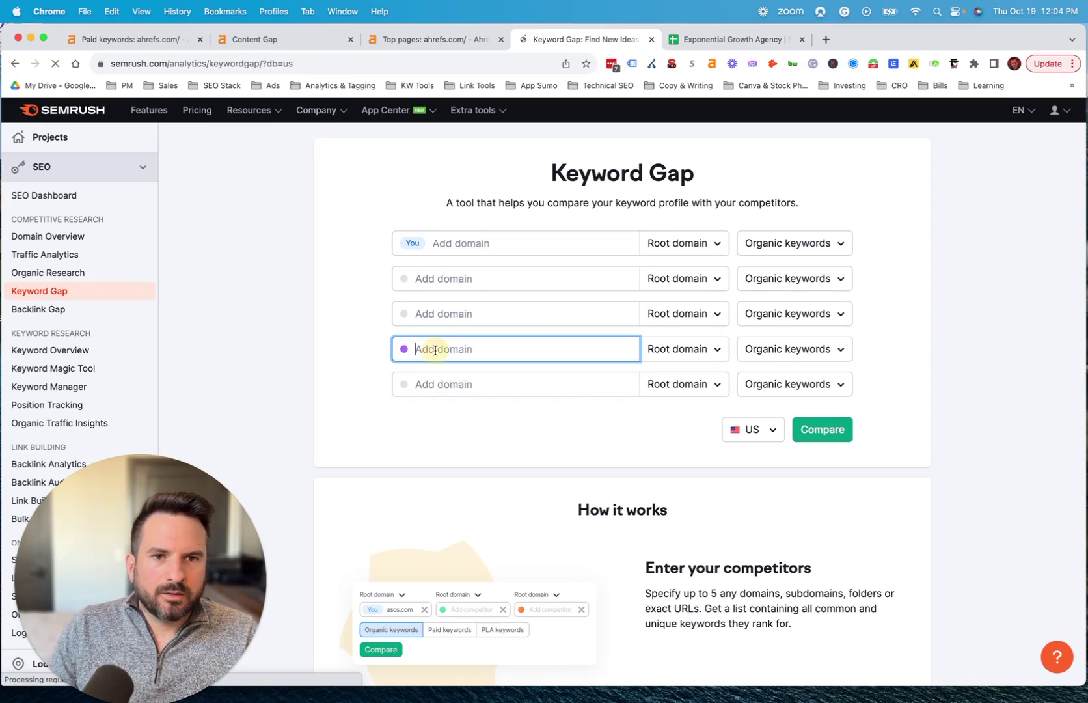
click(455, 255)
click(170, 293)
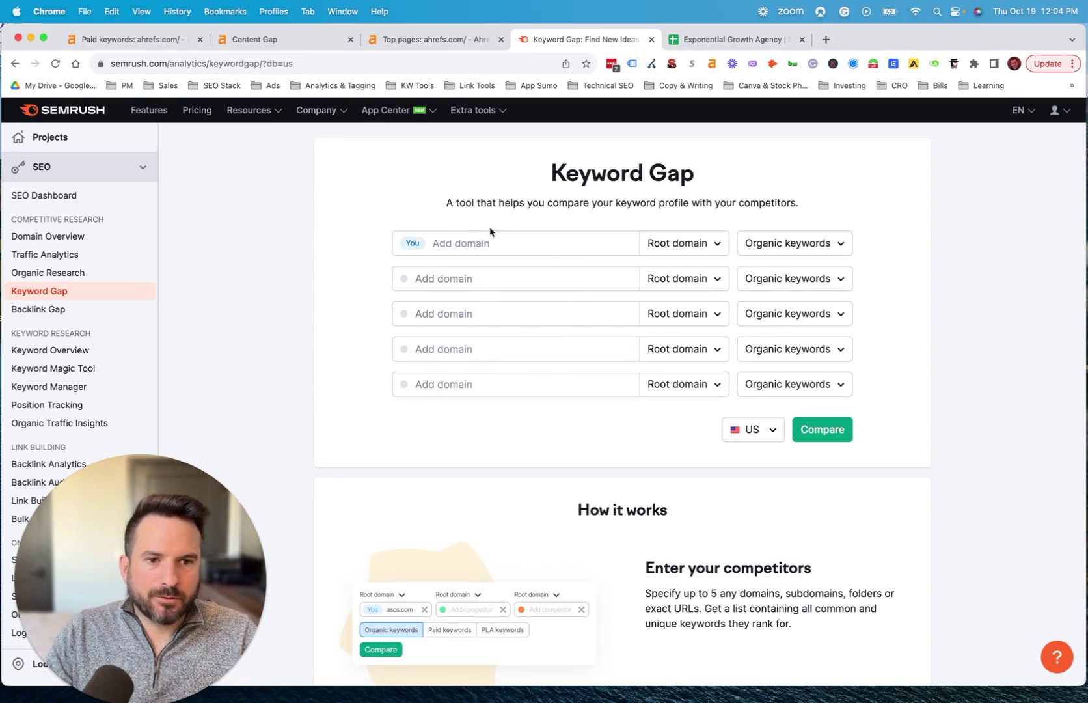
- Return to the Ahrefs Content Gap form and dismiss the fourth target's domain suggestions
click(283, 45)
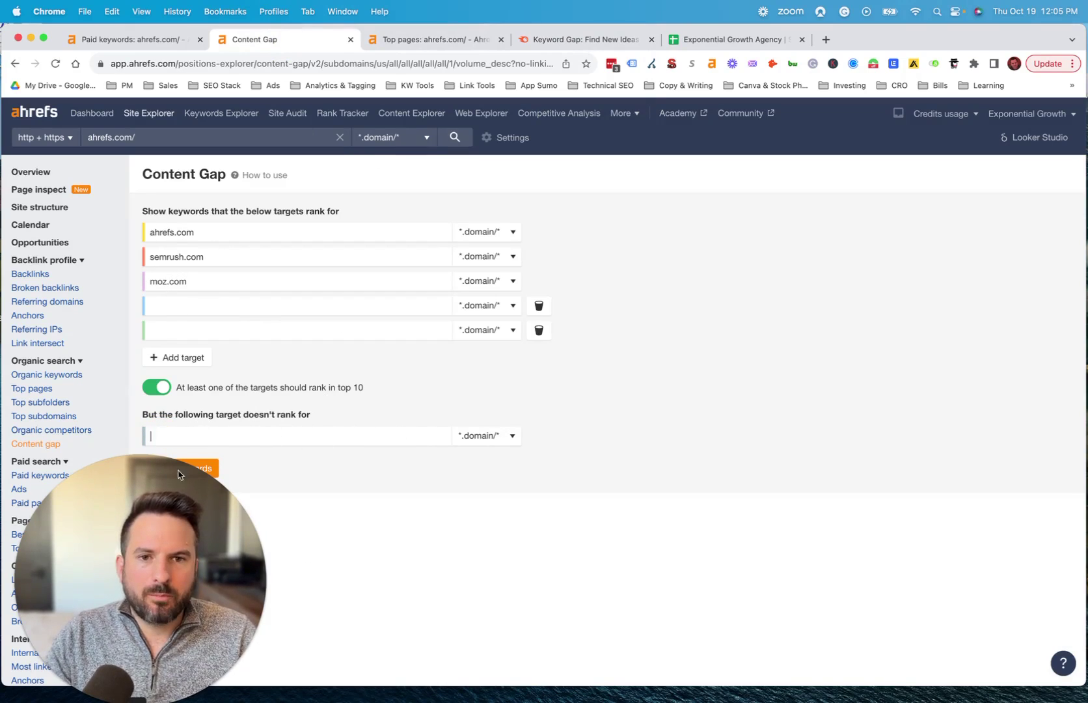
click(204, 305)
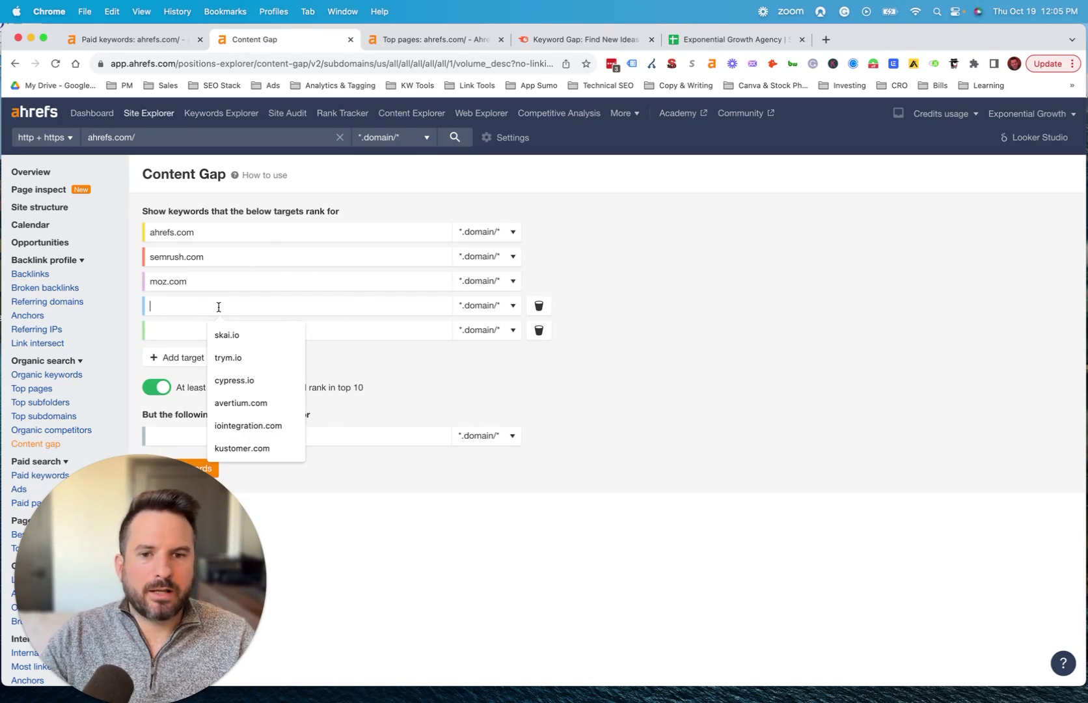
click(177, 310)
click(449, 515)
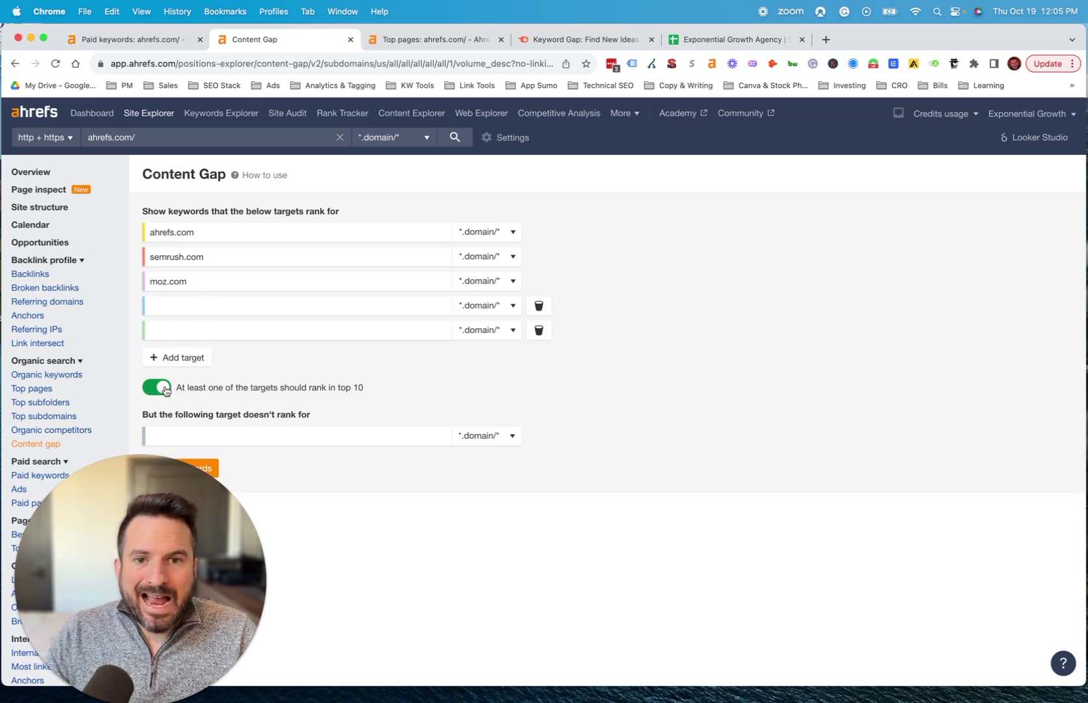
- Toggle the 'at least one target in top 10' requirement off and back on, leaving it enabled
drag(204, 387, 402, 391)
click(402, 391)
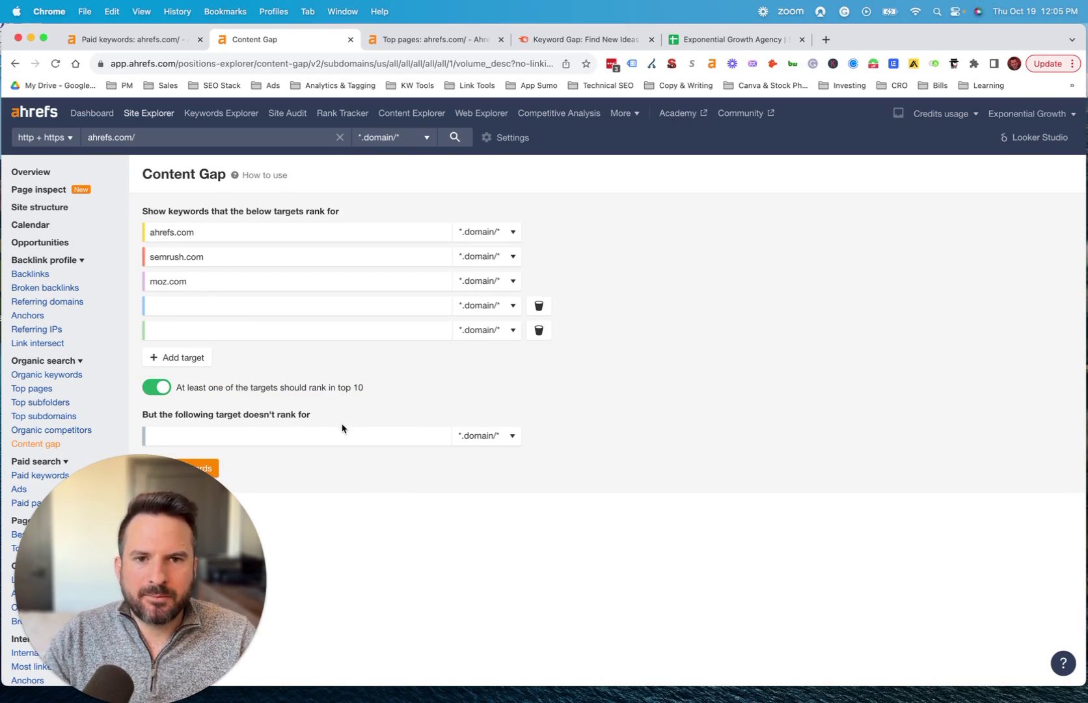
click(157, 388)
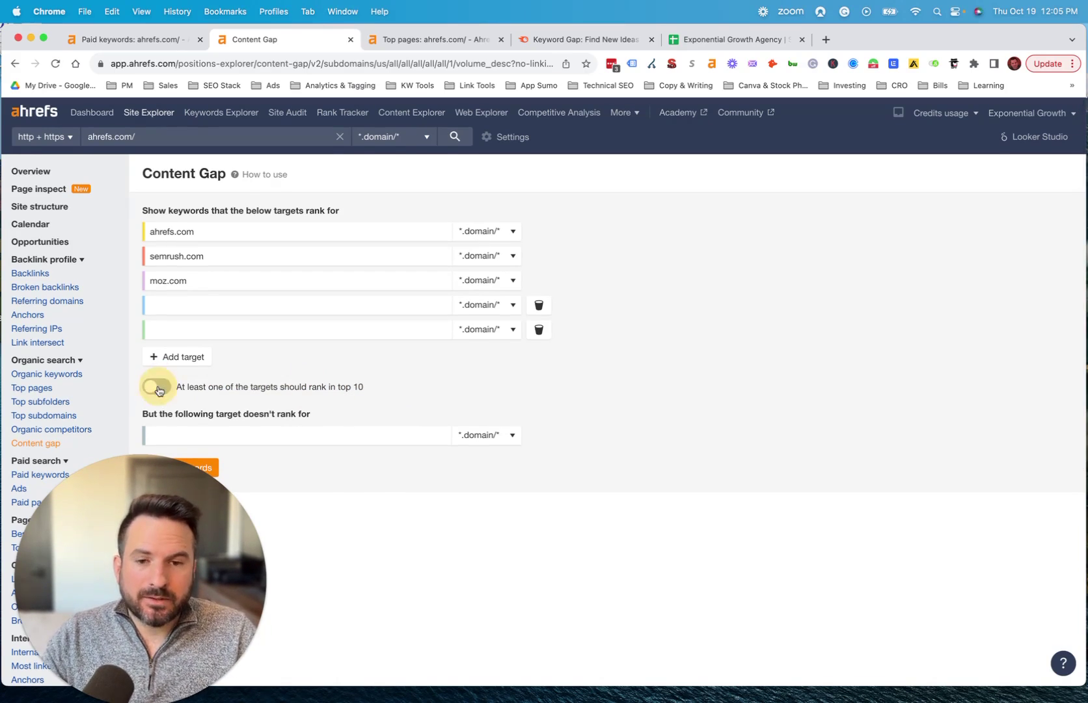
click(157, 387)
click(156, 387)
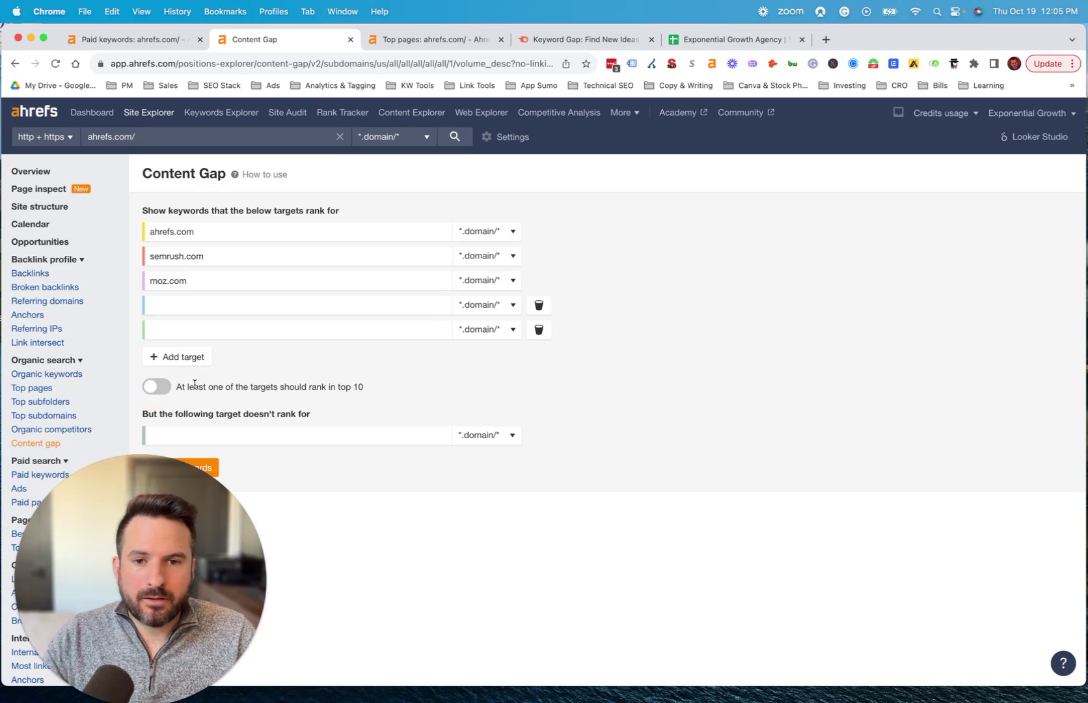
click(154, 388)
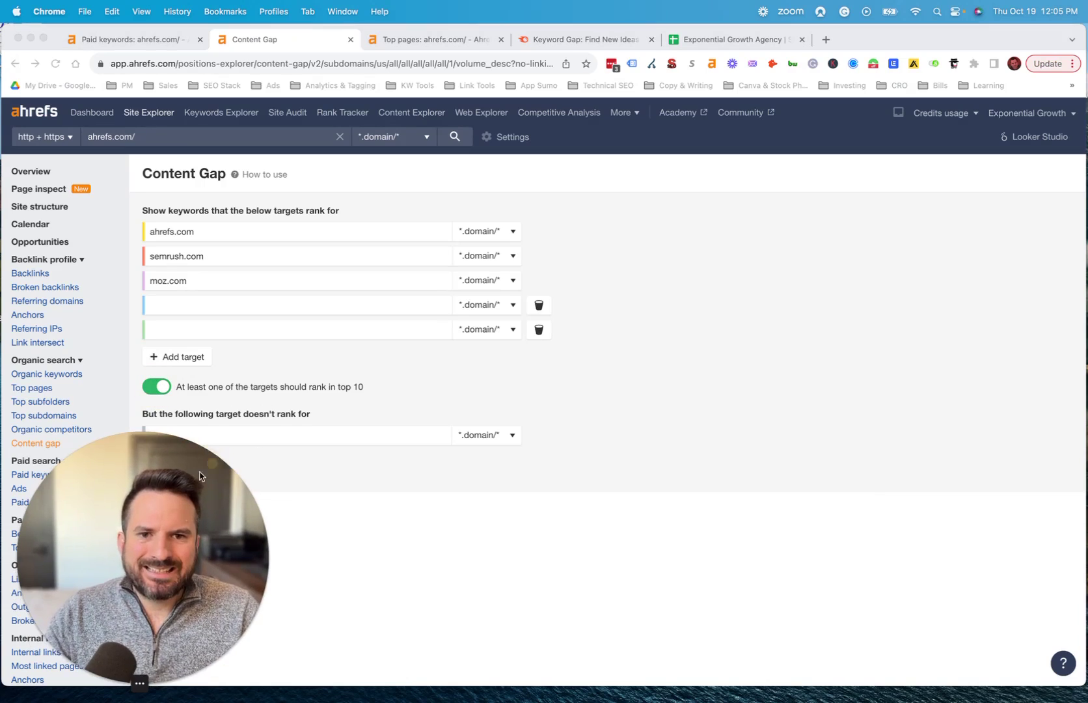
click(165, 471)
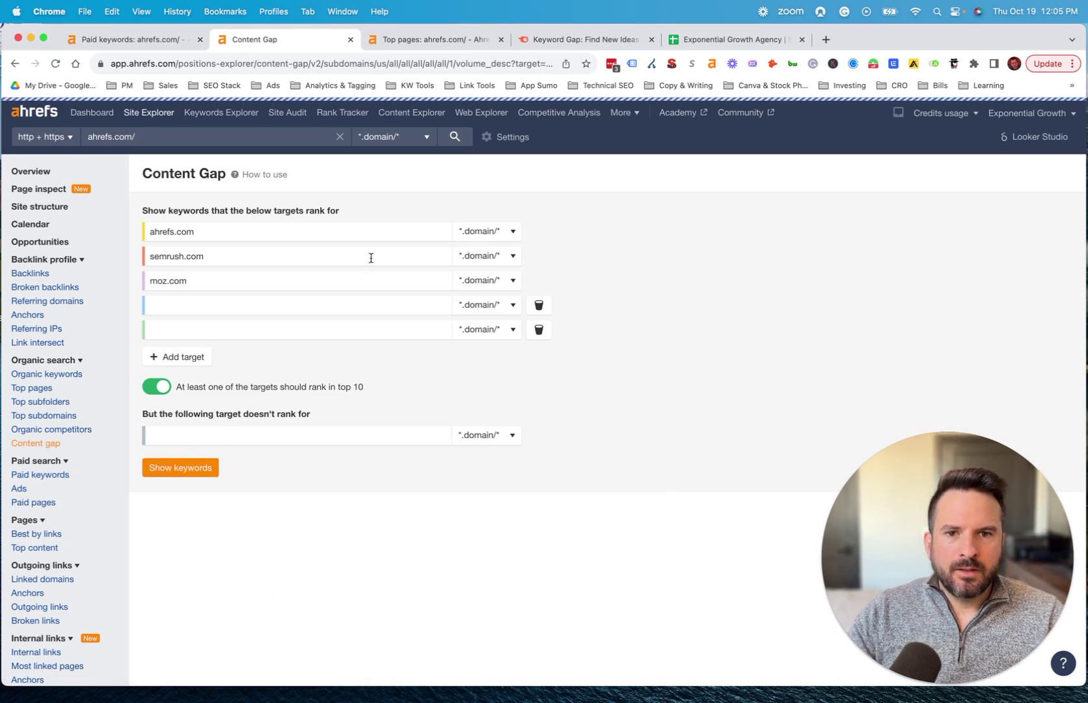
- Show the content gap keywords, keeping only 3- and 2-target intersections (56,383 keywords)
click(172, 468)
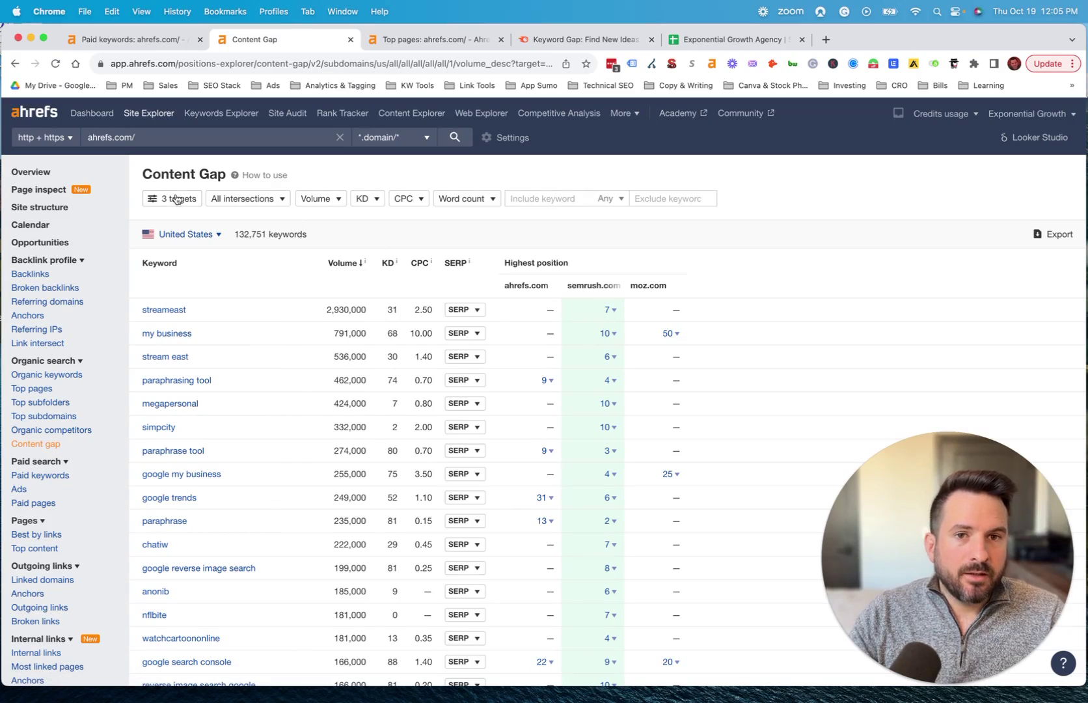
click(242, 200)
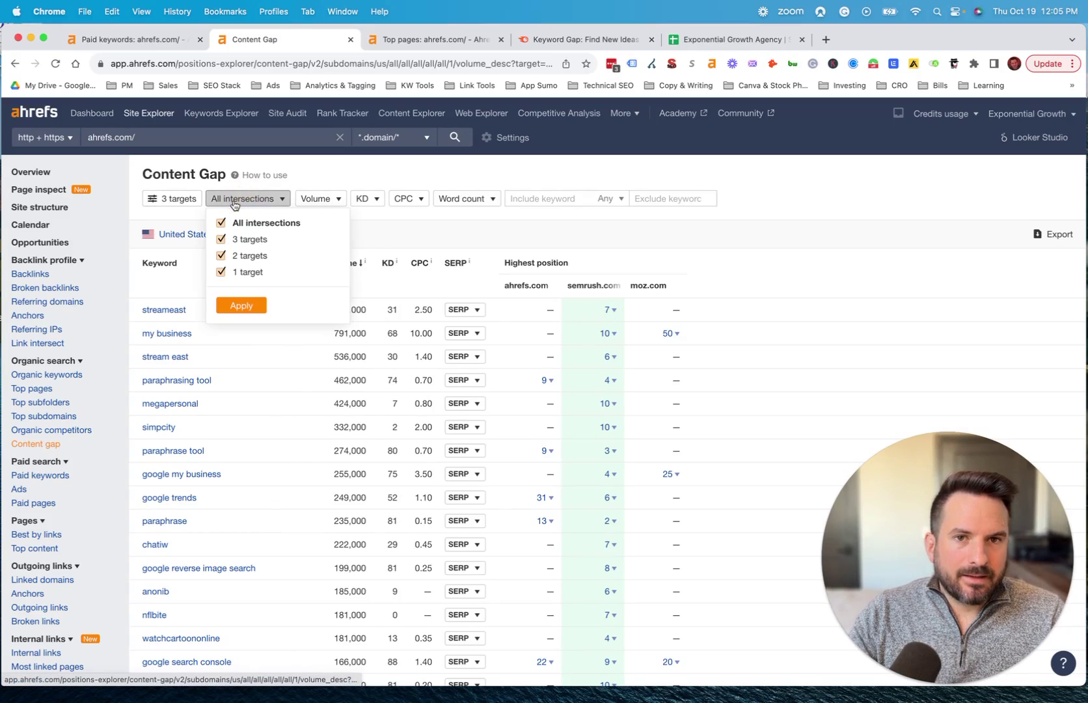
click(222, 272)
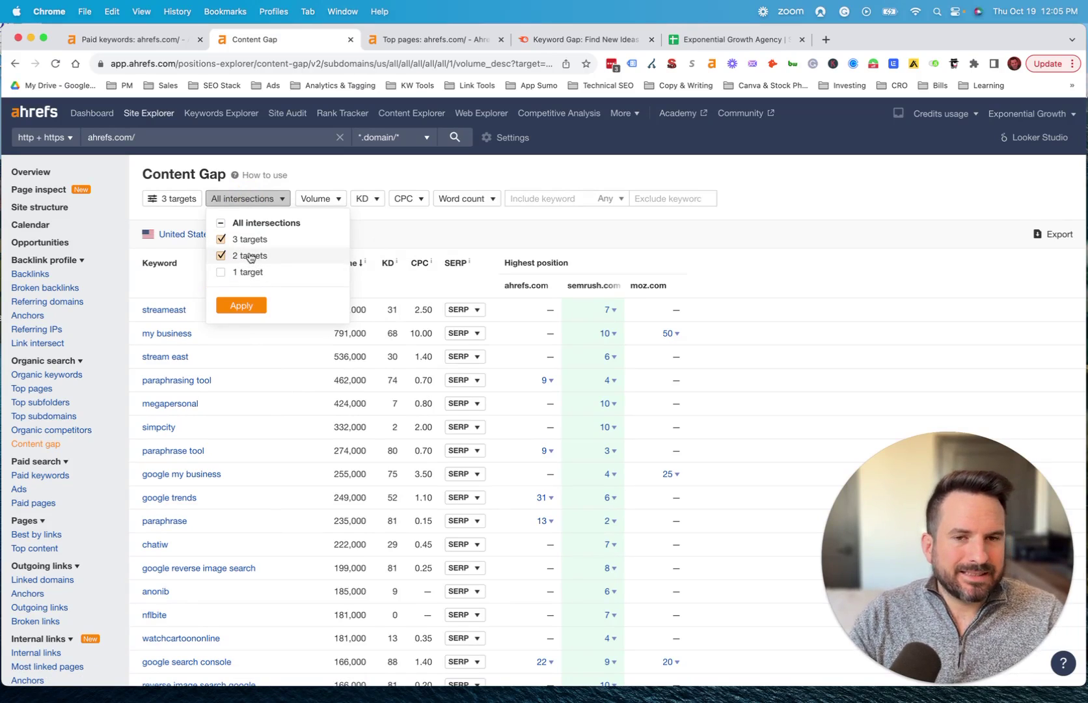
click(239, 305)
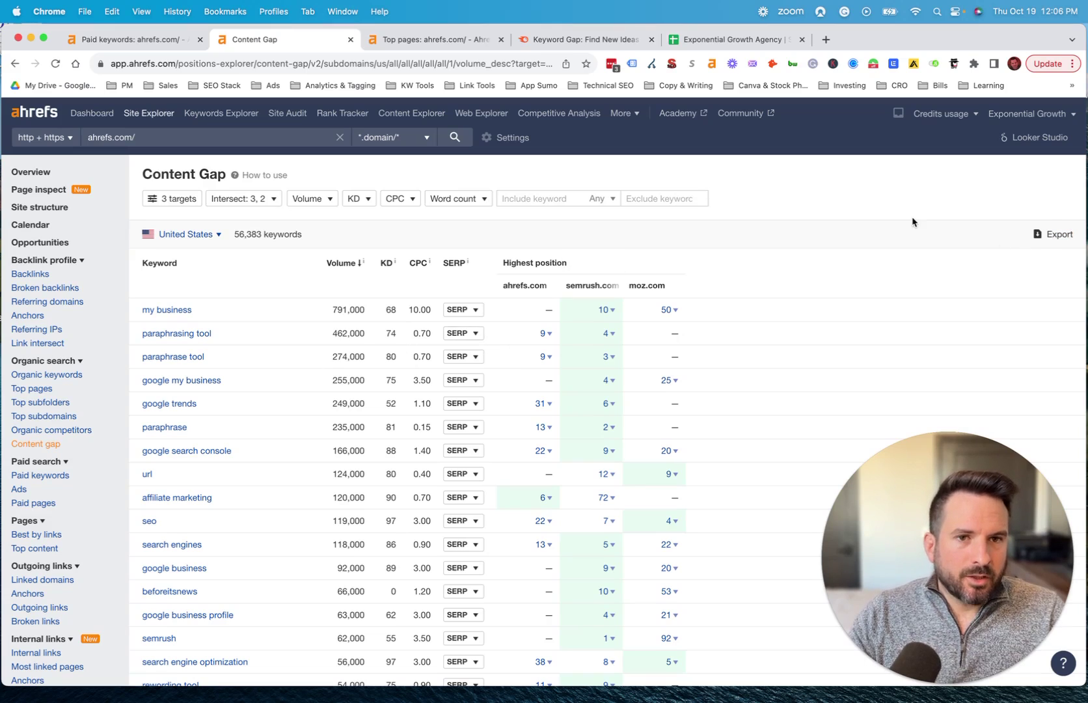
click(712, 38)
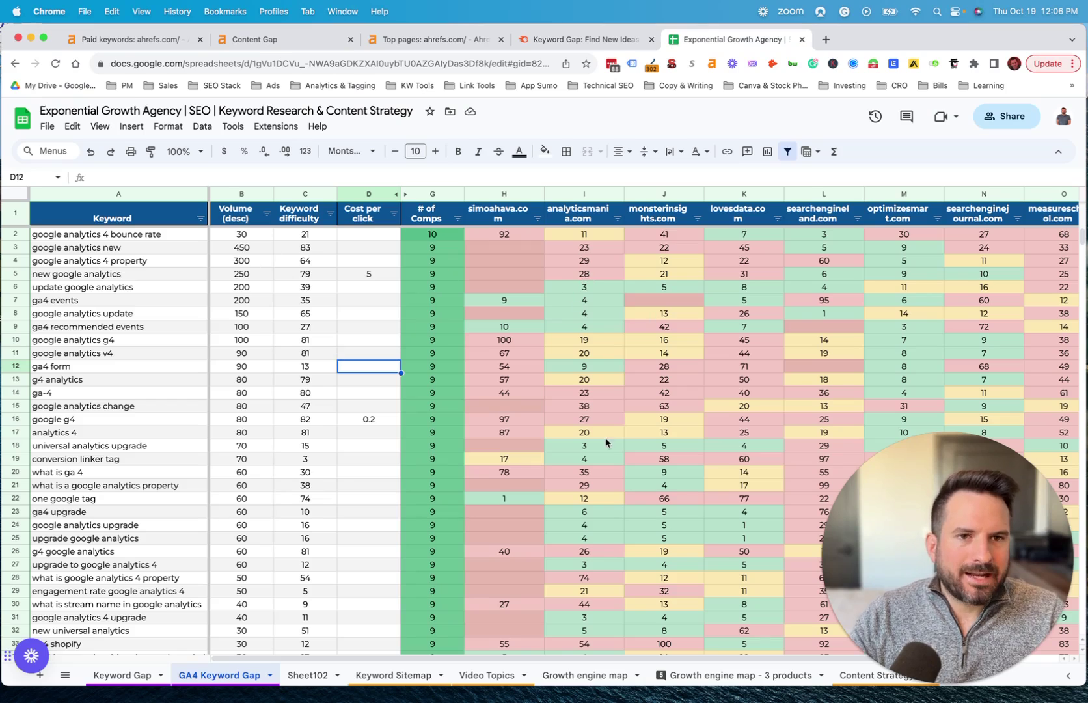
click(437, 219)
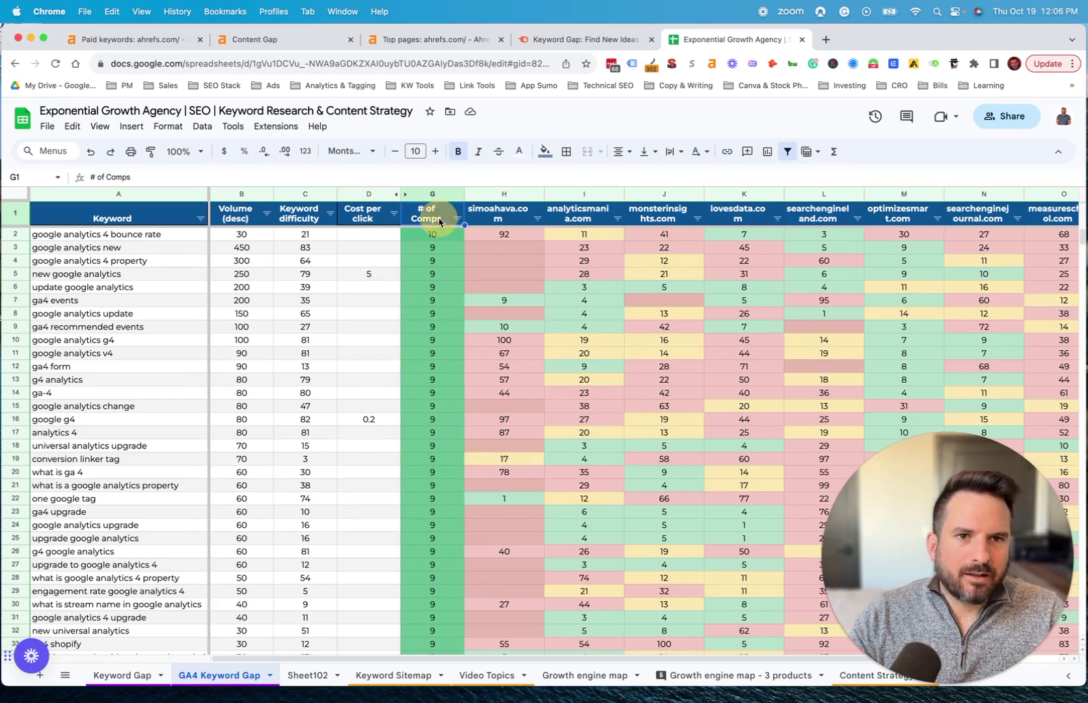
click(440, 234)
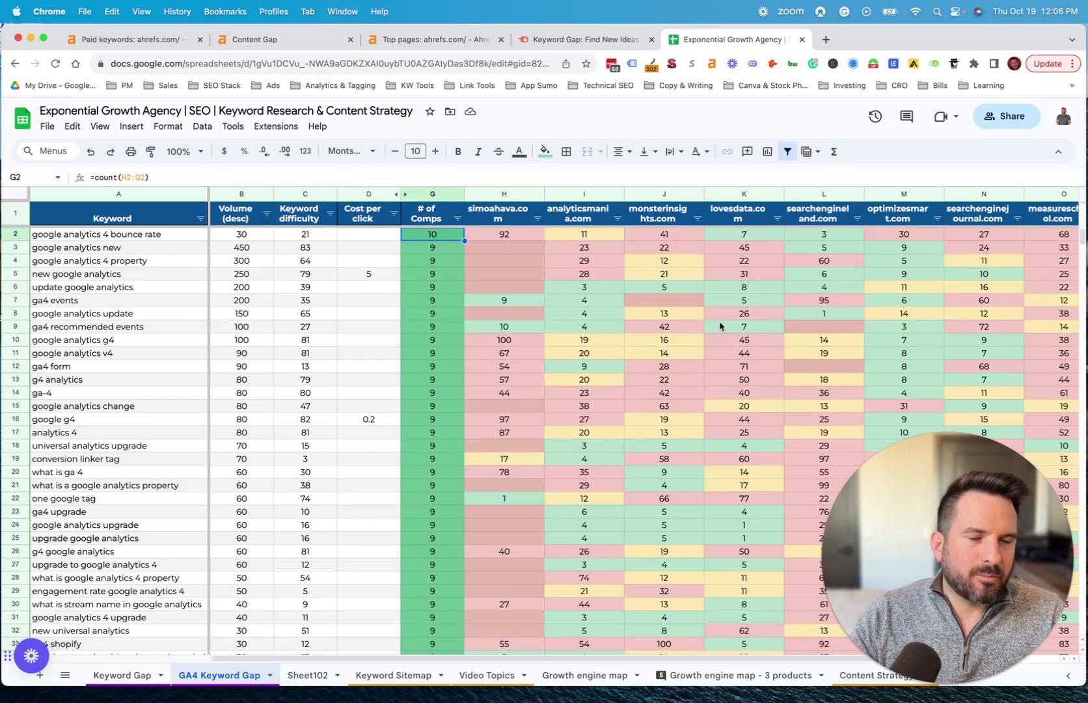
drag(117, 234, 130, 616)
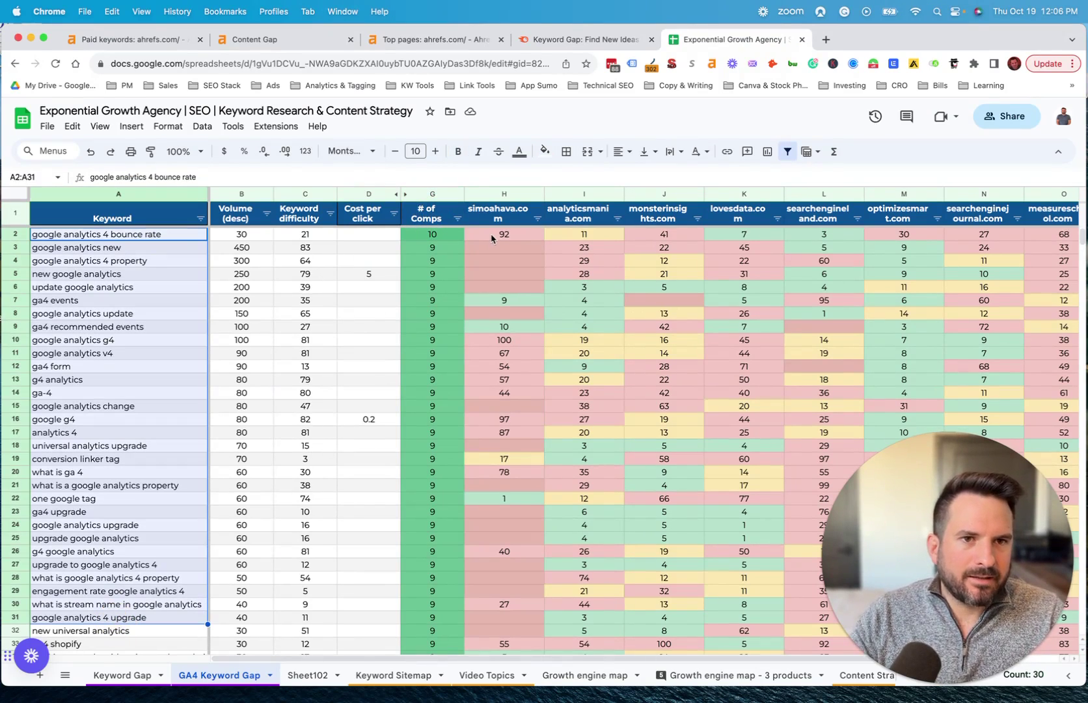
drag(492, 236, 1057, 251)
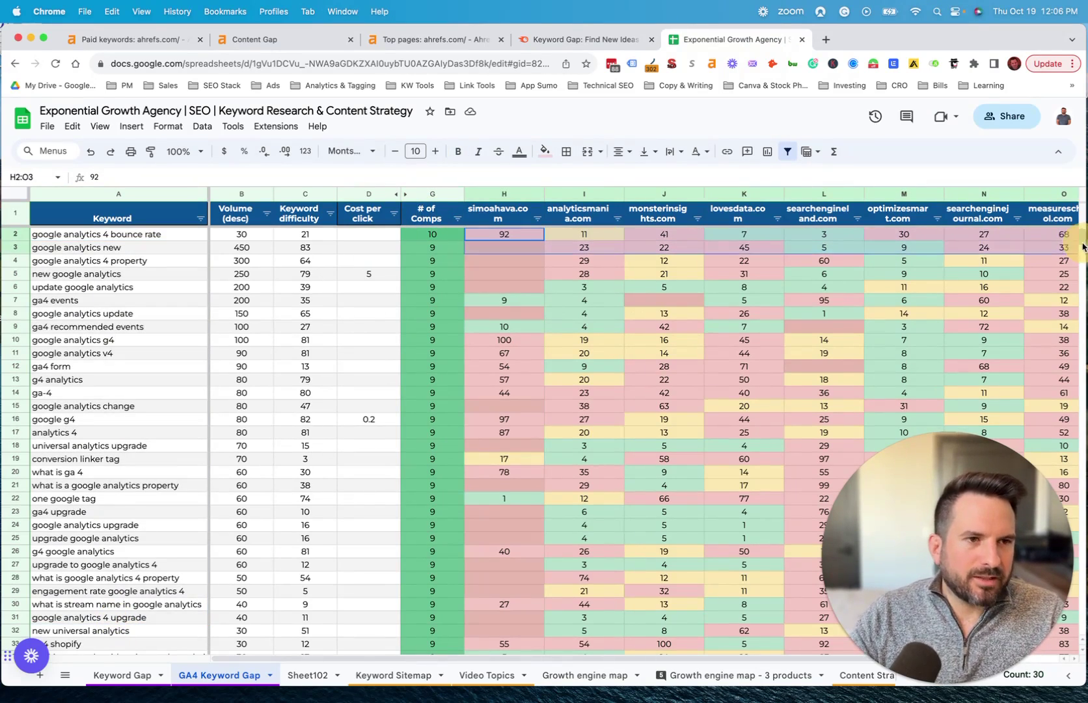
click(568, 335)
click(134, 236)
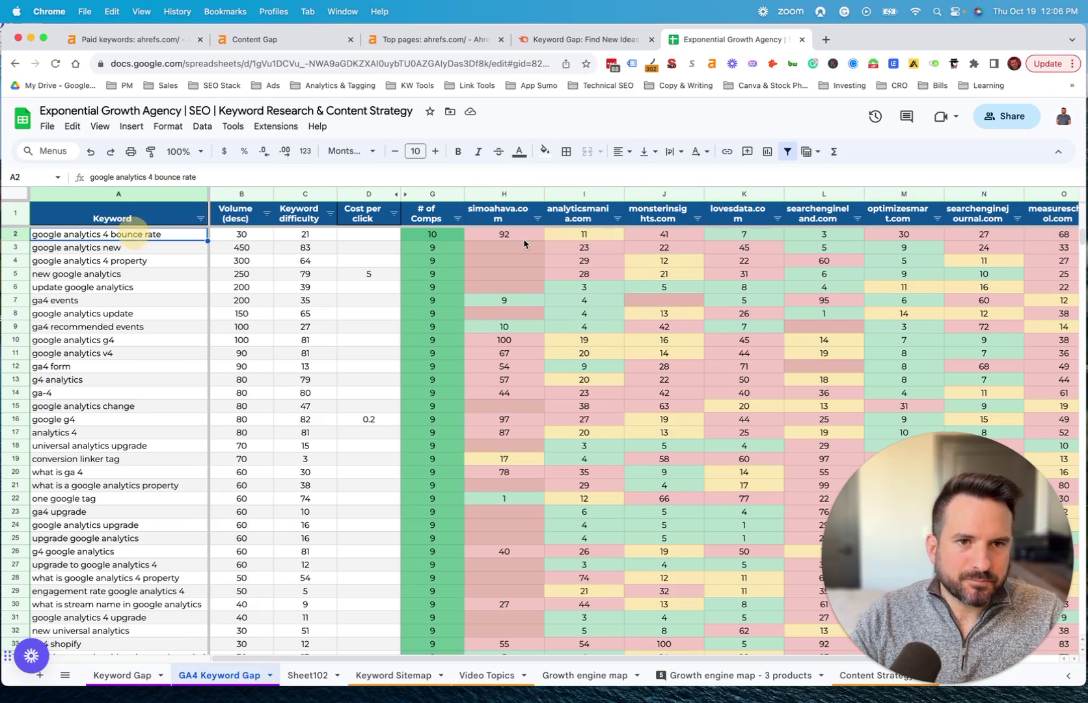
click(503, 234)
click(583, 234)
click(744, 234)
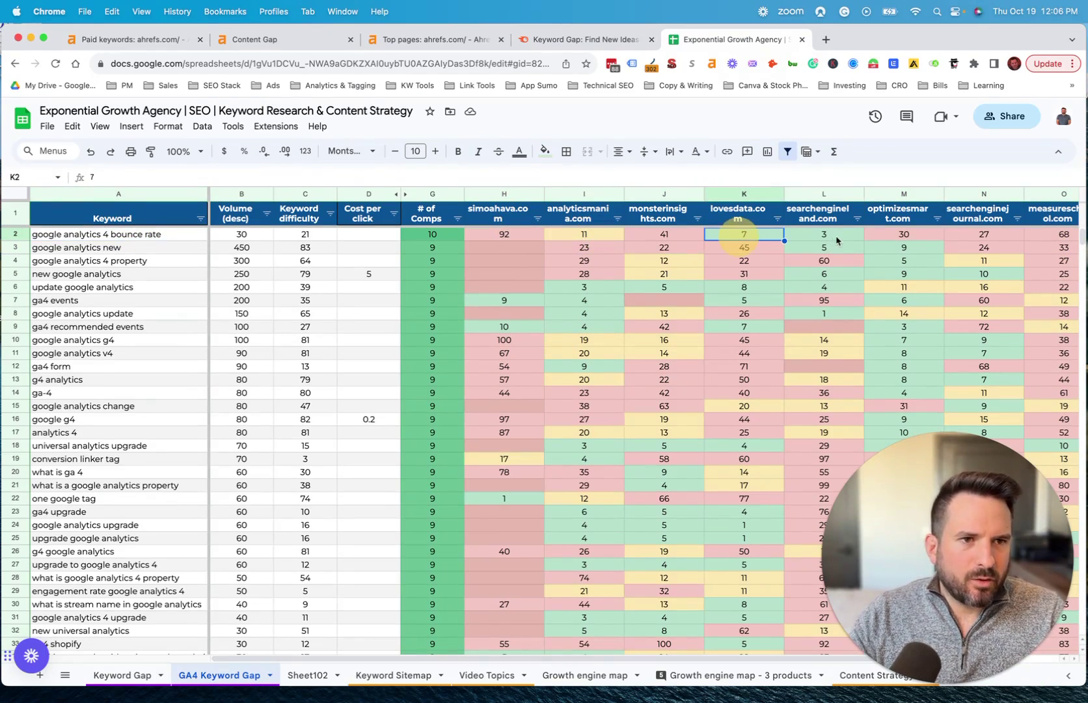
click(836, 239)
click(590, 238)
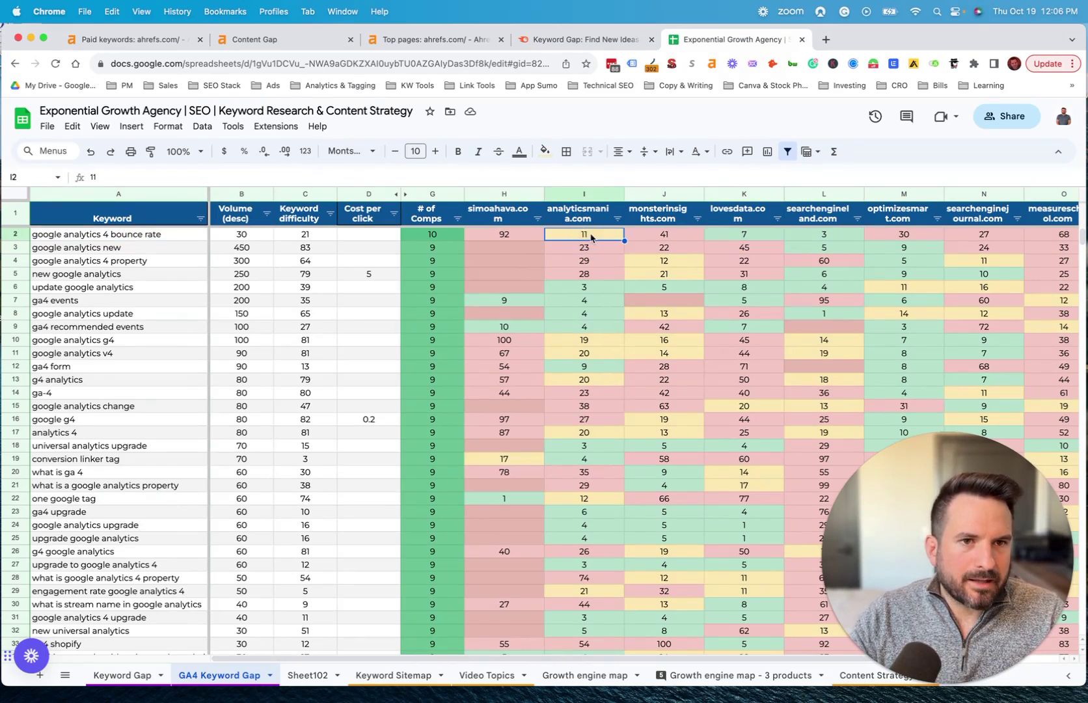
click(473, 236)
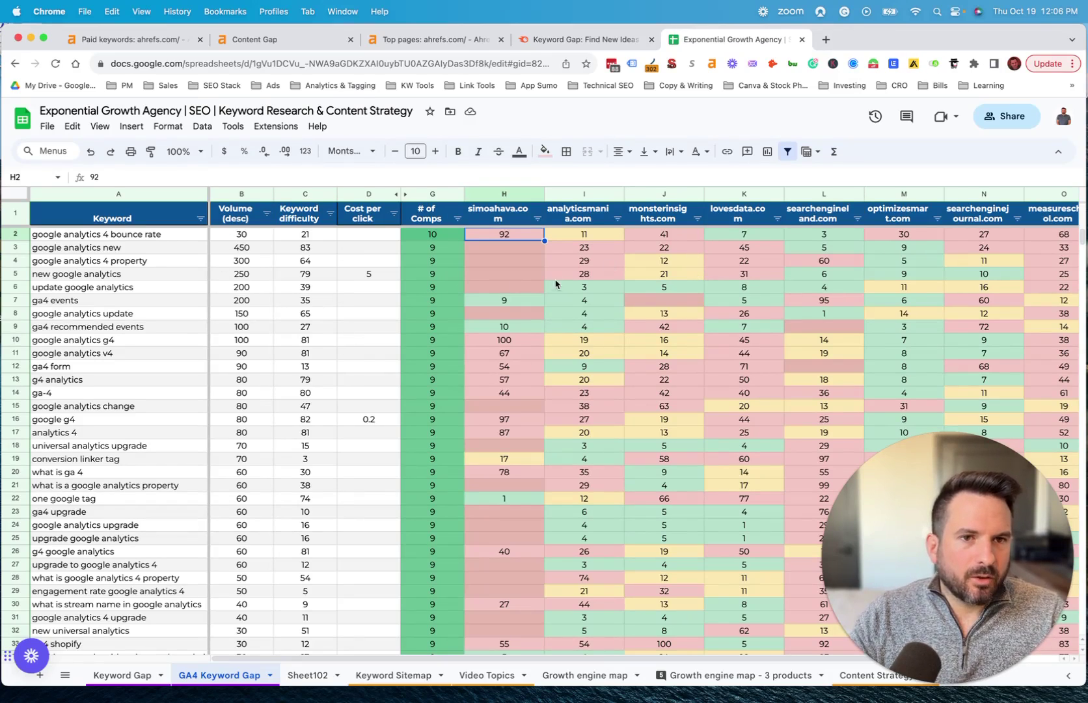
click(504, 194)
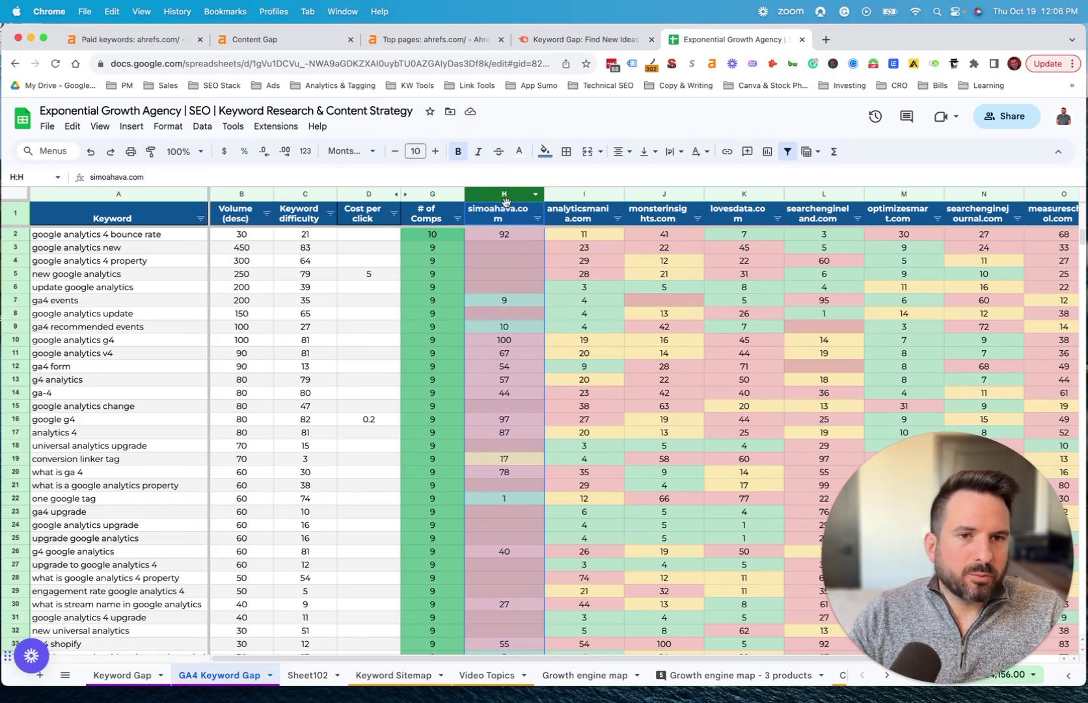
click(496, 261)
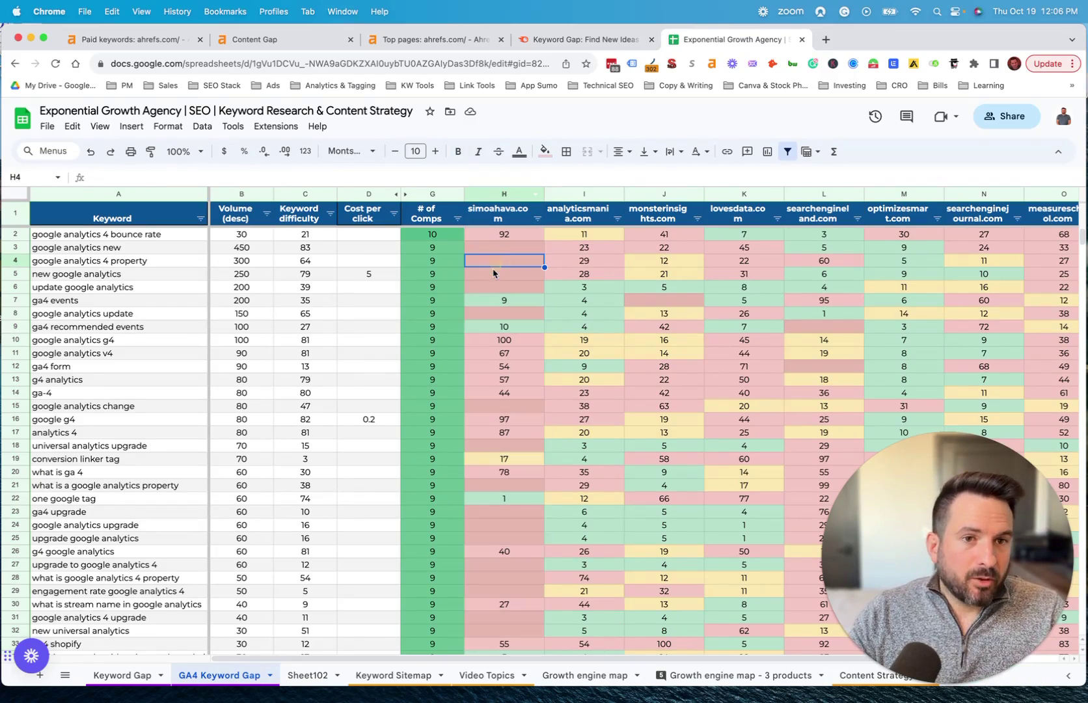
click(505, 302)
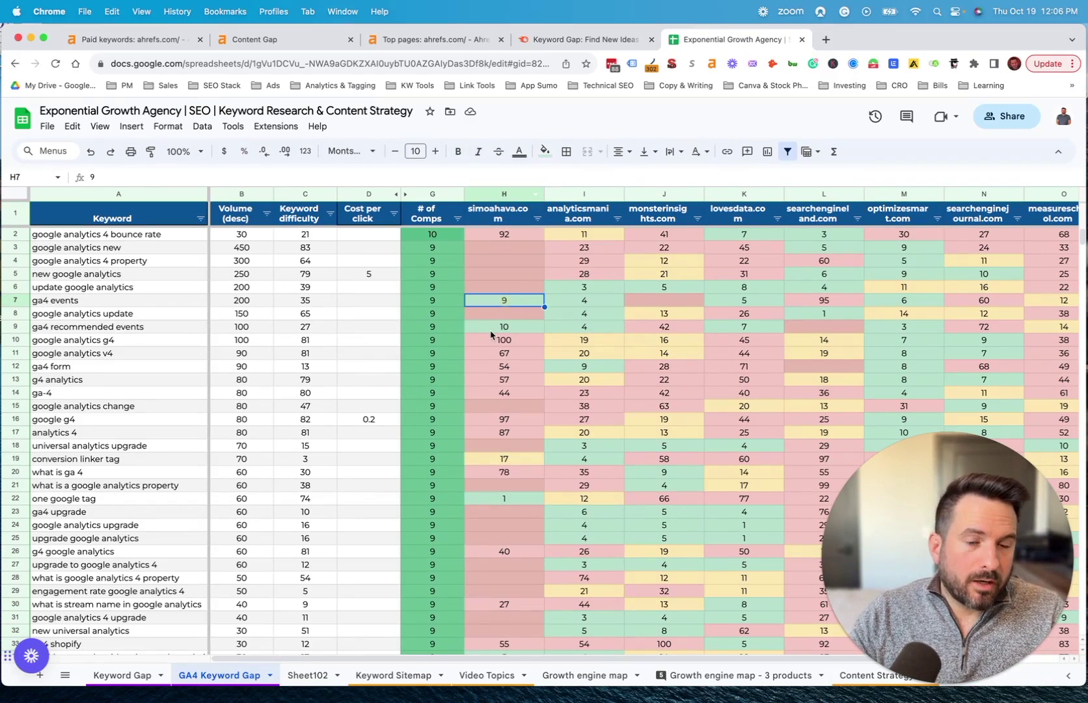
drag(501, 250, 534, 287)
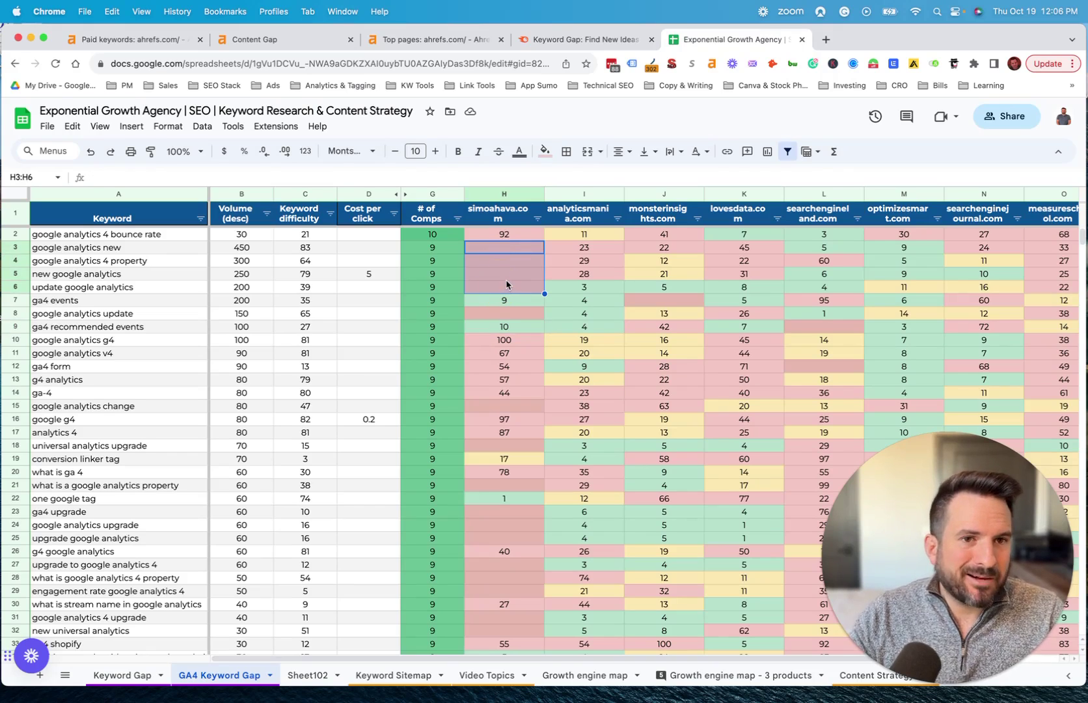
click(139, 260)
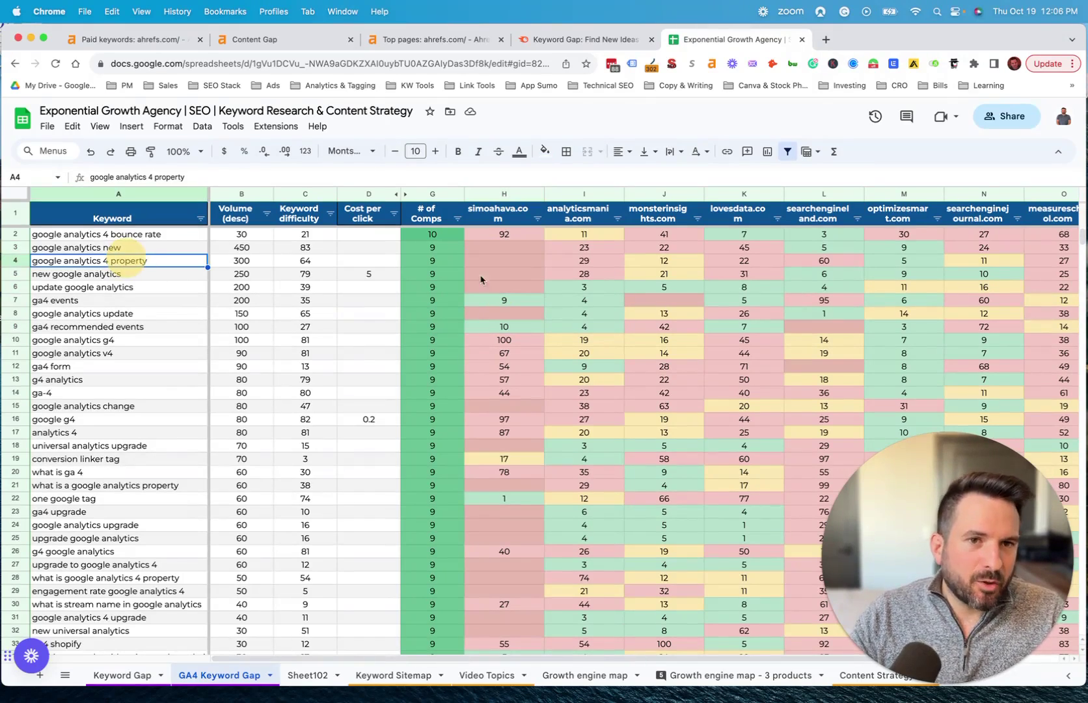
click(499, 261)
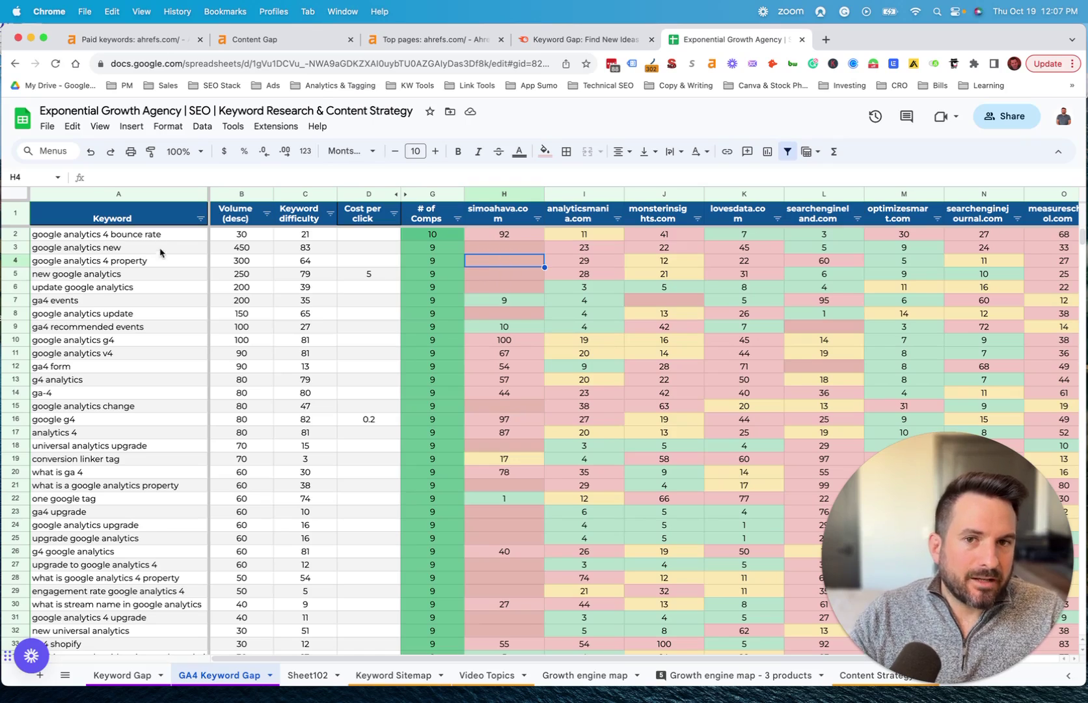
click(155, 261)
click(504, 261)
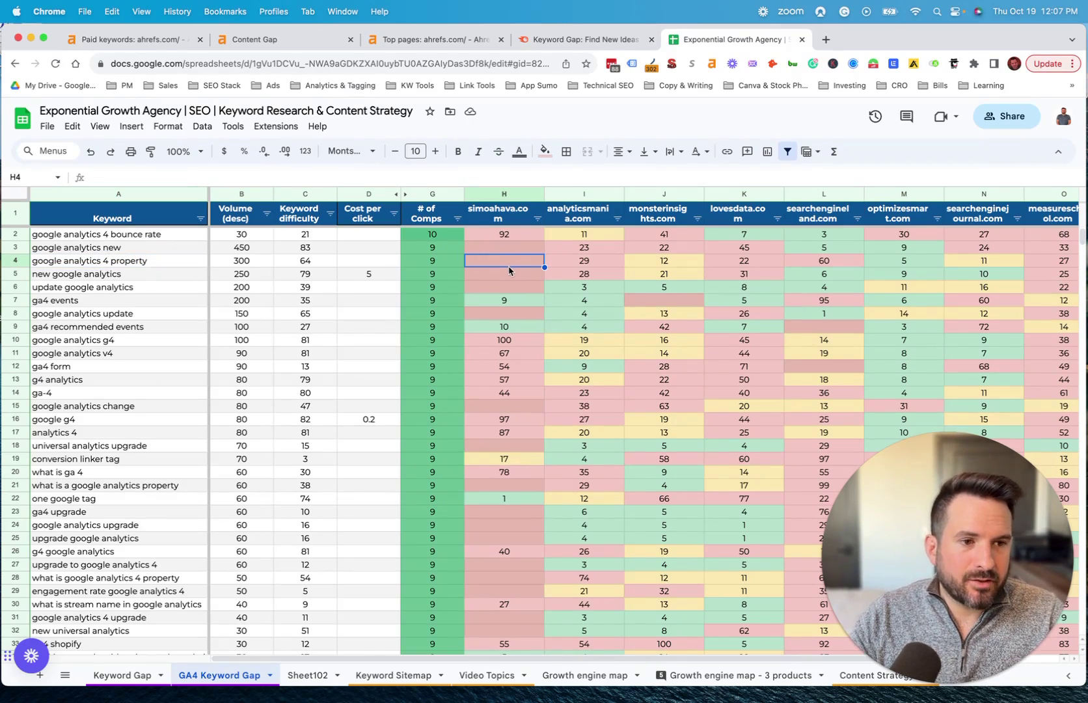
click(118, 263)
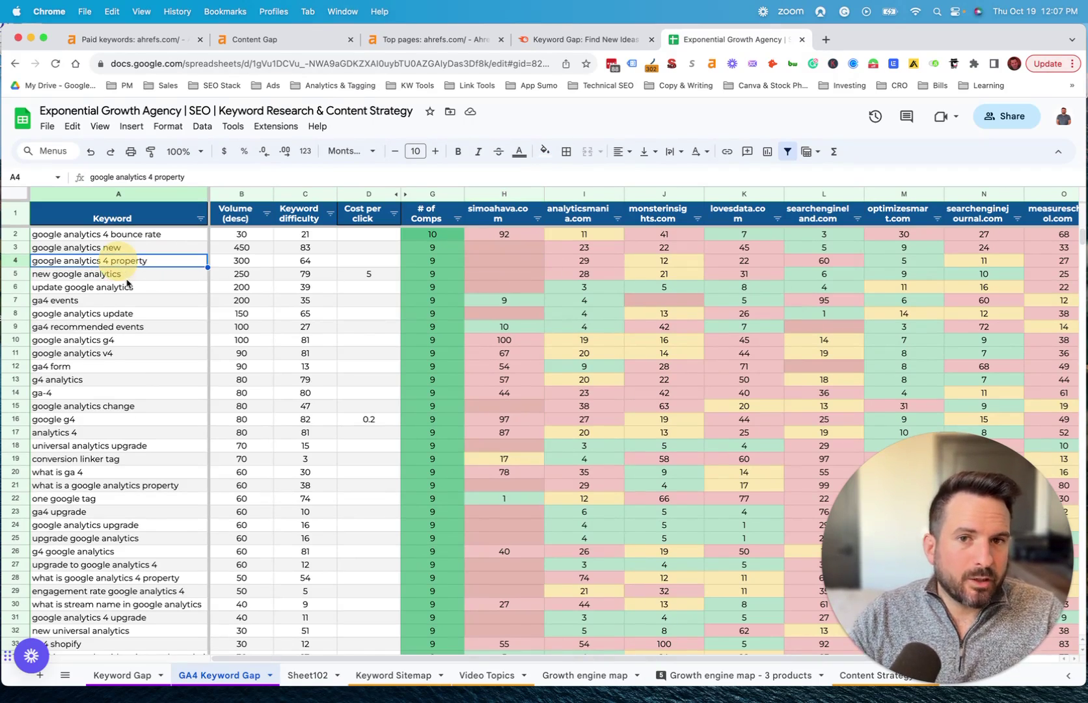
click(496, 262)
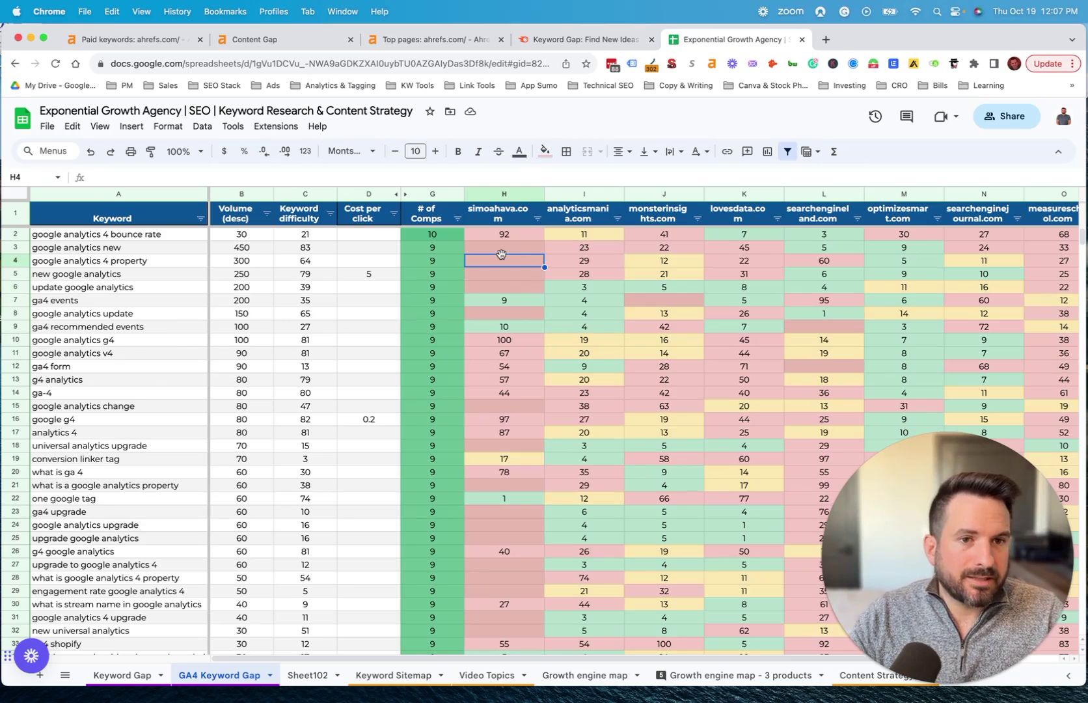
click(105, 485)
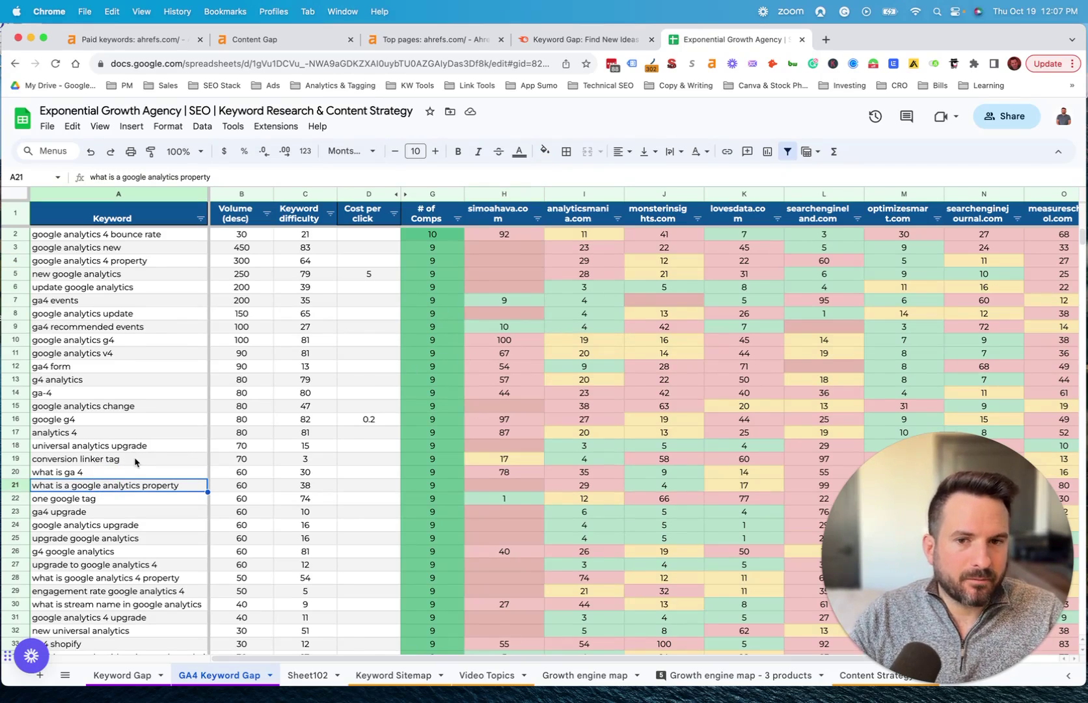
click(480, 462)
key(Home)
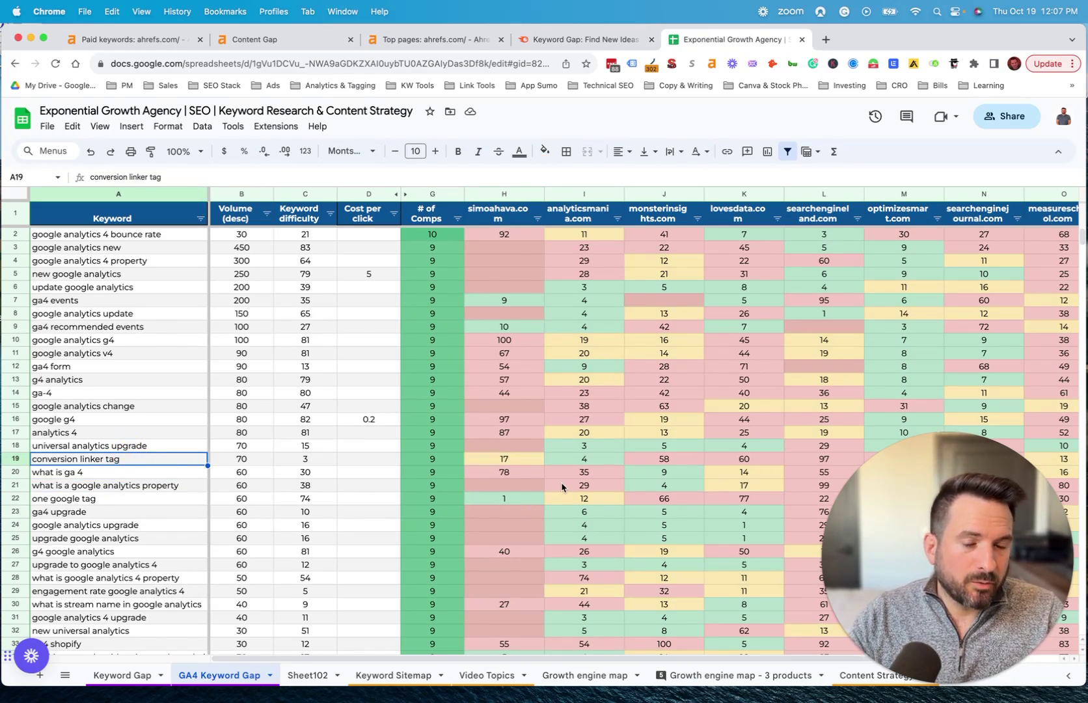
click(506, 462)
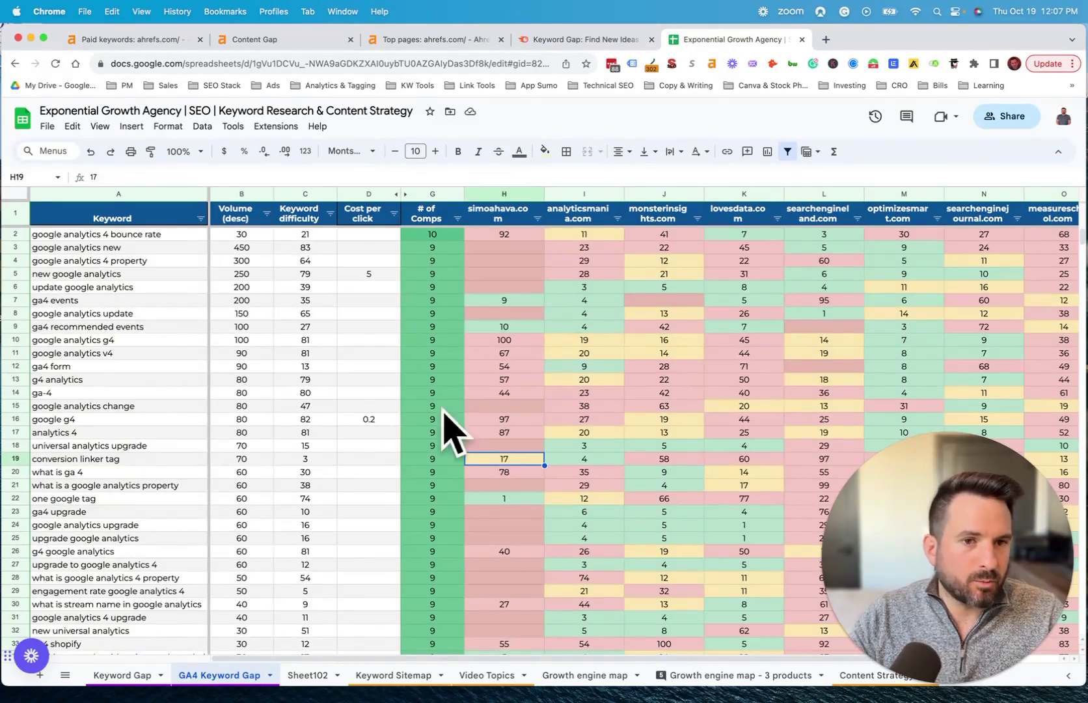
- Review simoahava.com rankings in the gap sheet and dismiss the analyticsmania.com column filter menu
scroll(456, 429, down, 5)
scroll(472, 388, down, 4)
click(491, 478)
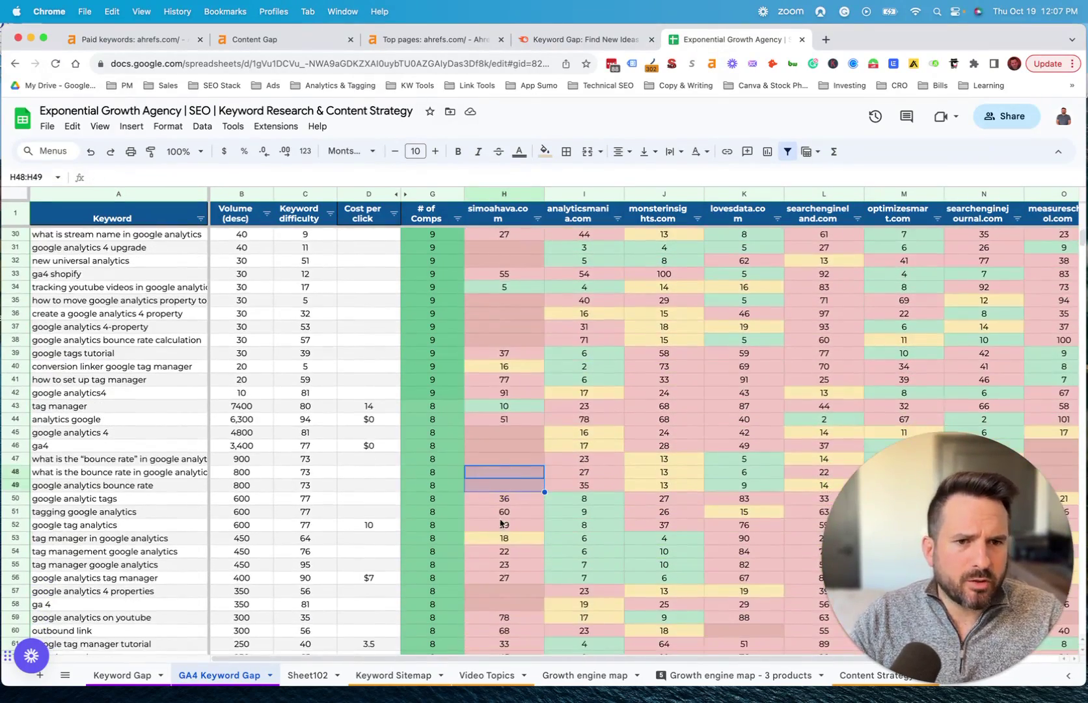
scroll(493, 484, down, 4)
click(505, 405)
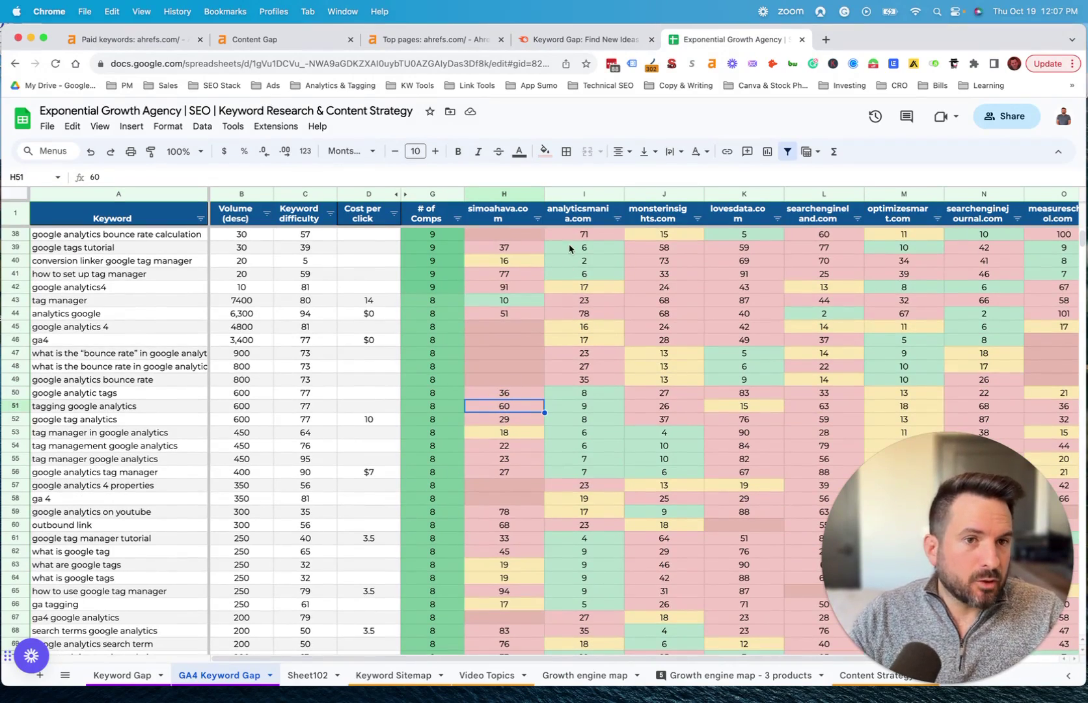
scroll(807, 221, up, 9)
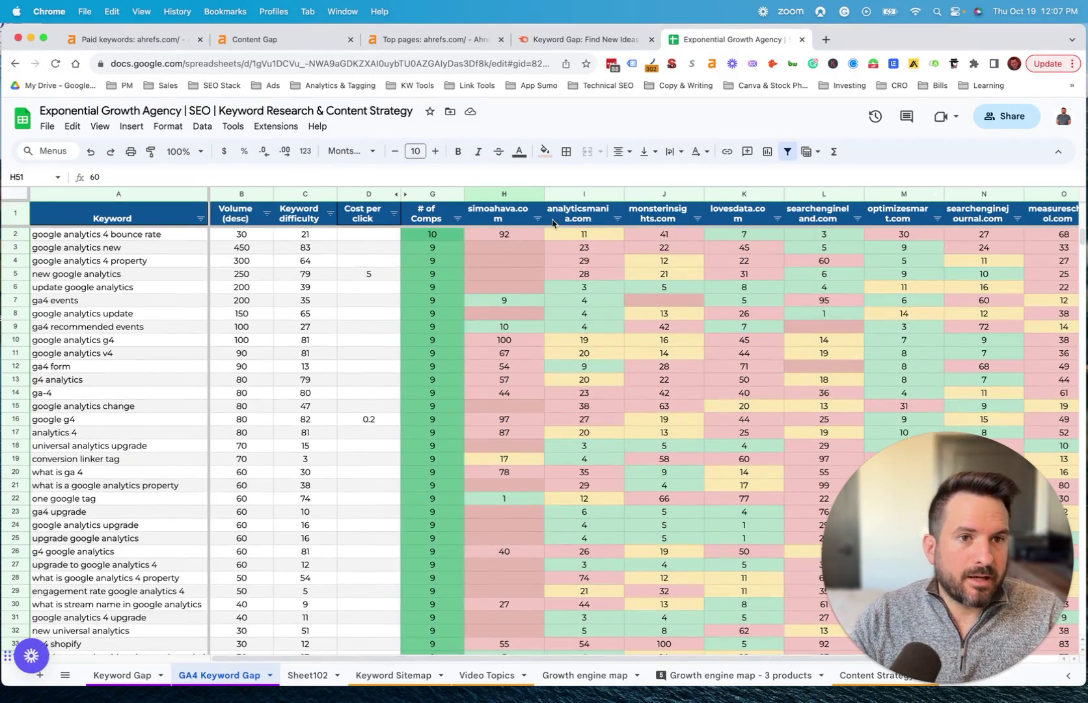
click(617, 218)
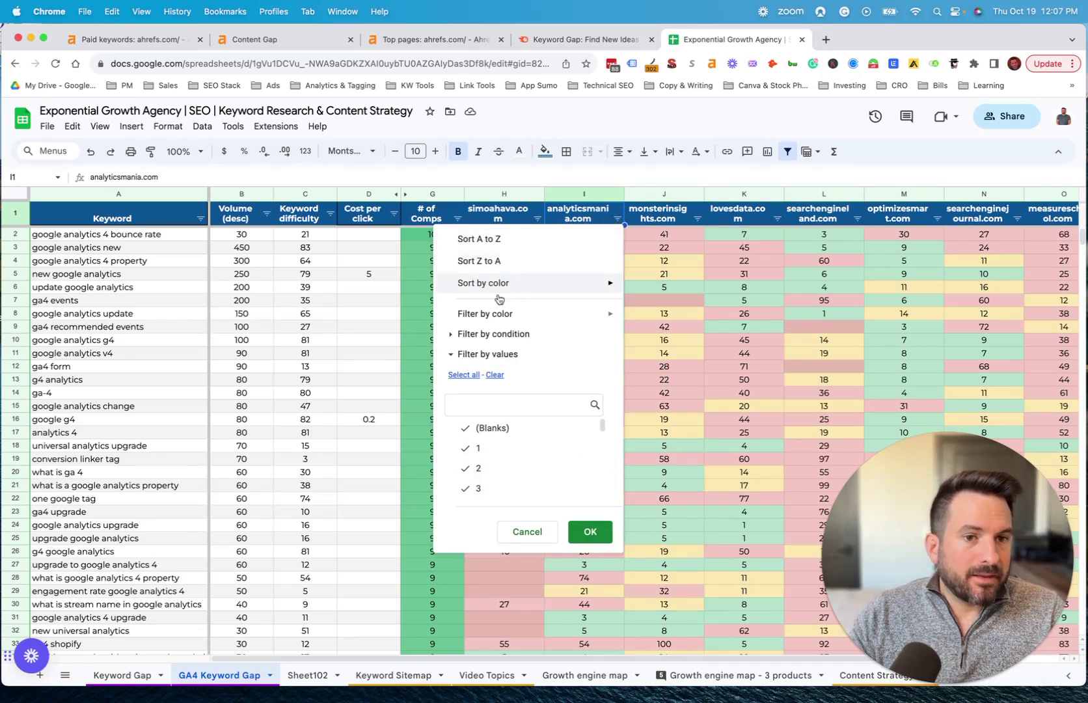
click(316, 278)
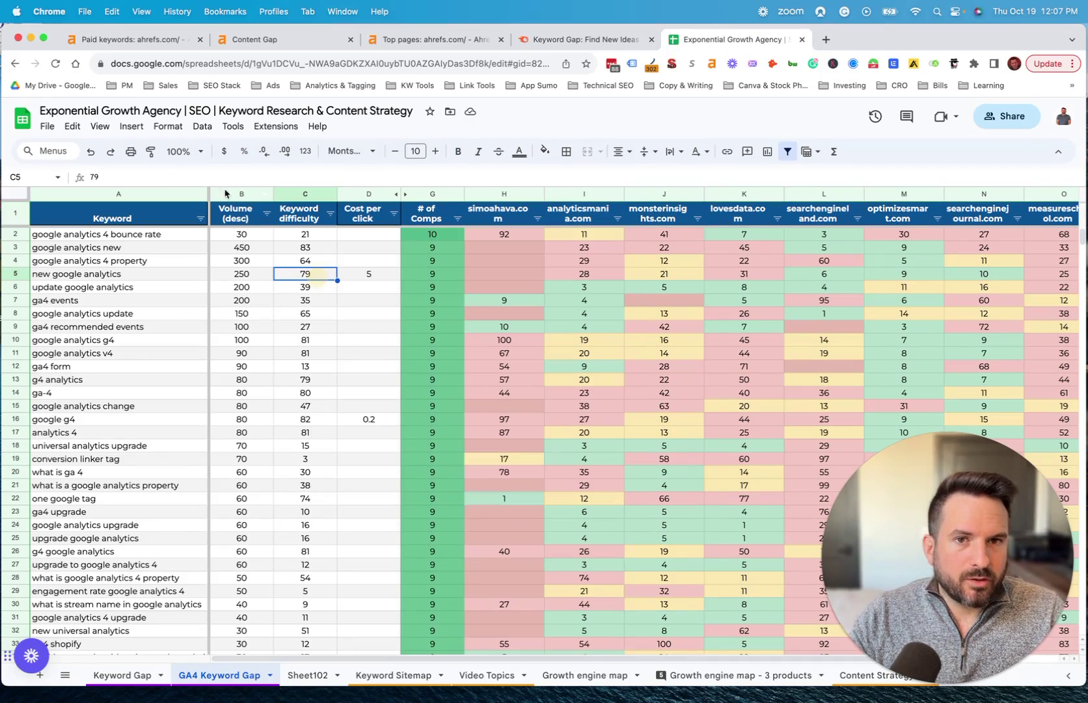
- Check ga-4's keyword difficulty of 80, select A17:A28, and return to Ahrefs Content Gap
click(307, 221)
click(292, 394)
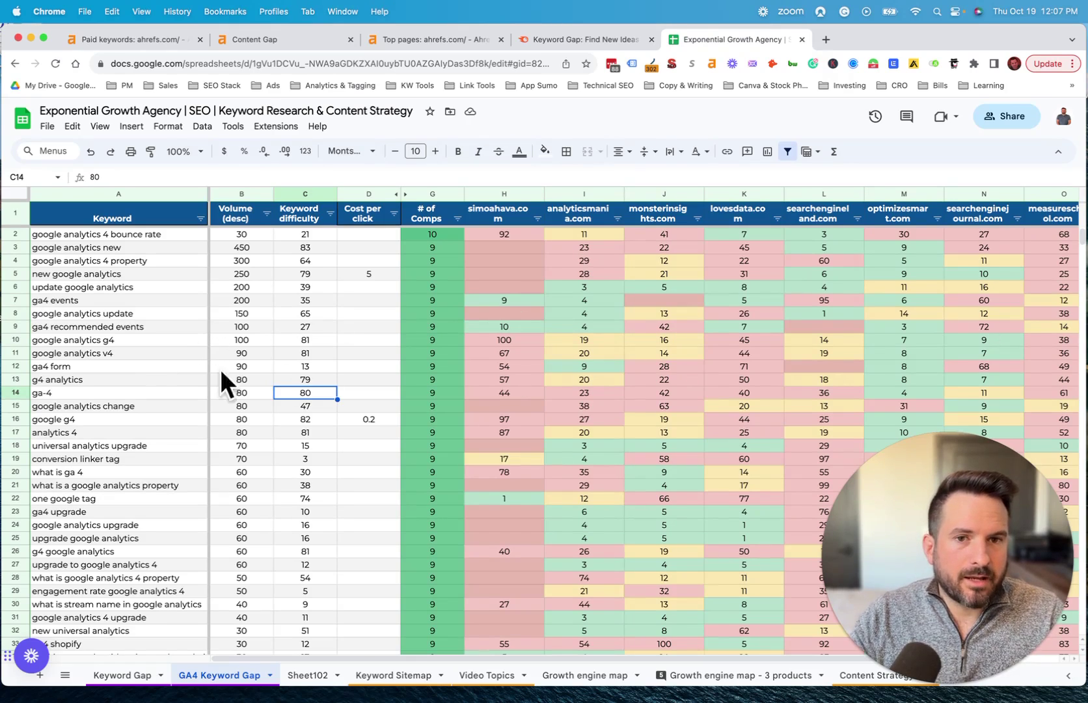
click(120, 339)
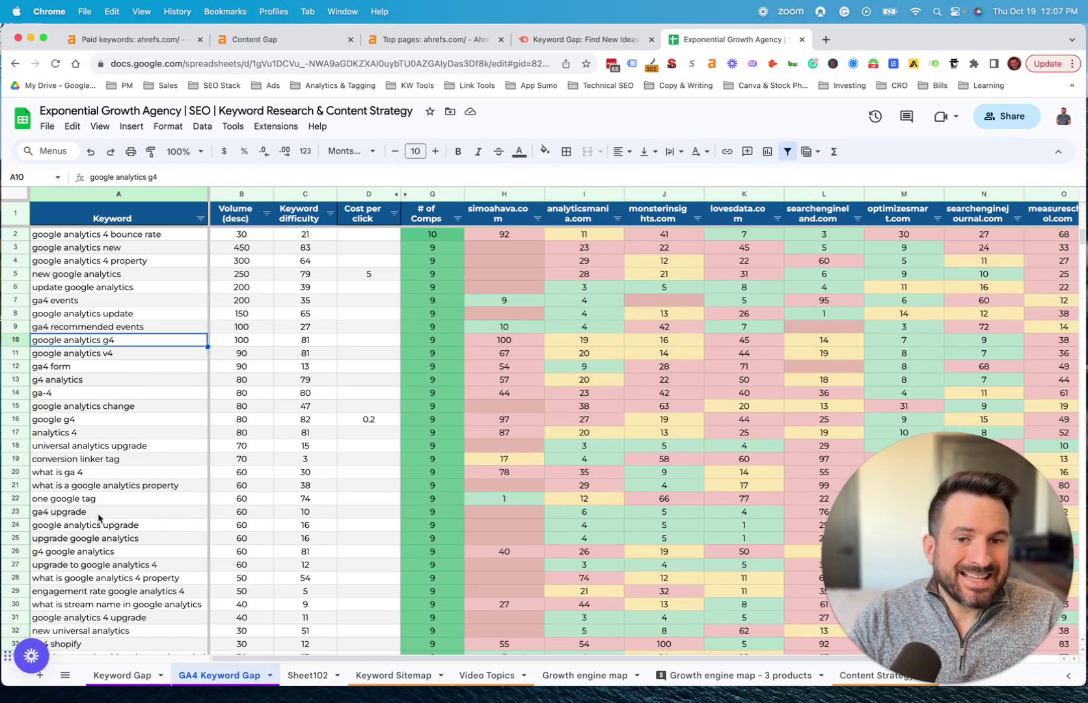
drag(102, 435, 85, 576)
scroll(342, 534, down, 8)
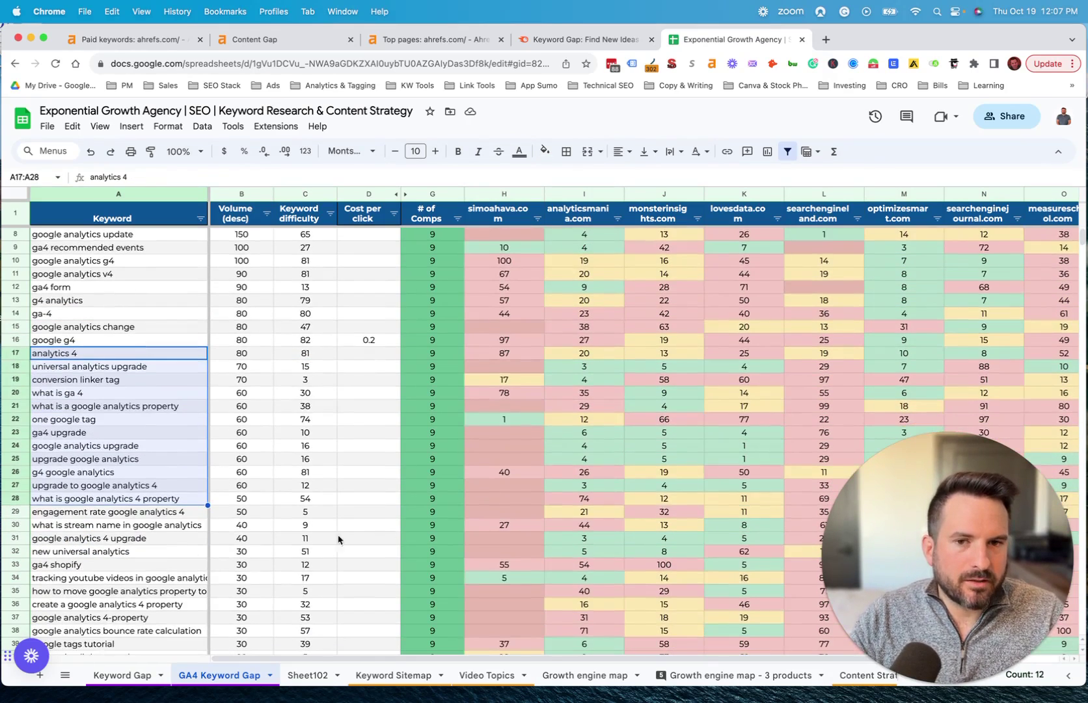
click(290, 39)
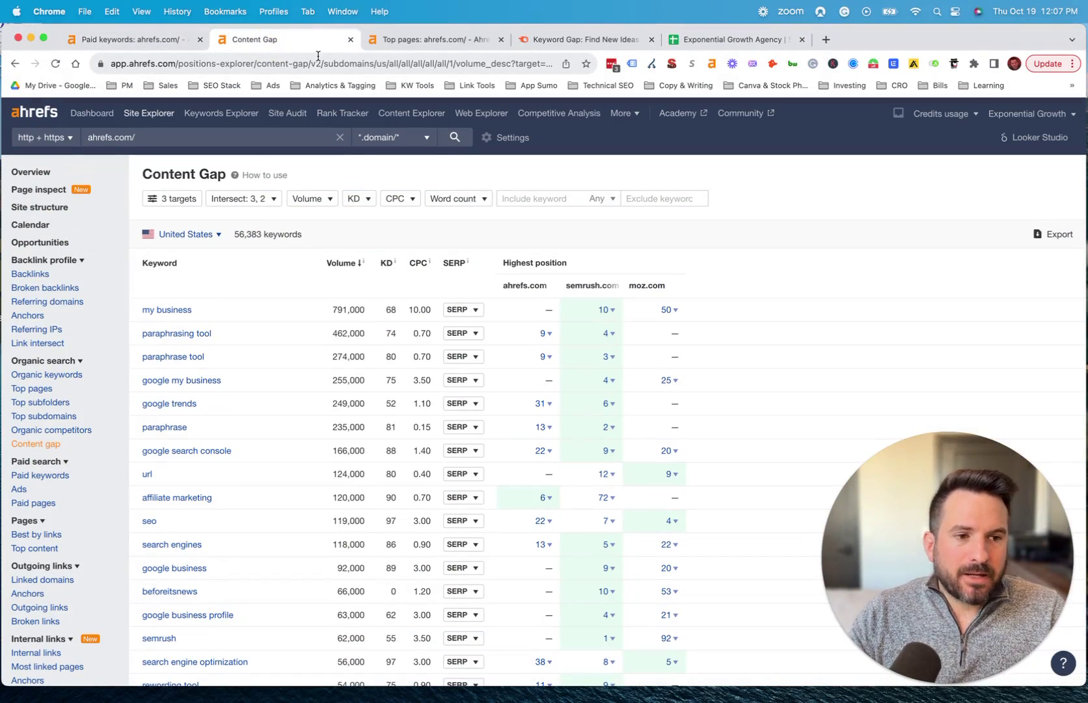
- Open Top pages for ahrefs.com and browse its 4,392 URLs ranked by traffic, led by the homepage
click(424, 41)
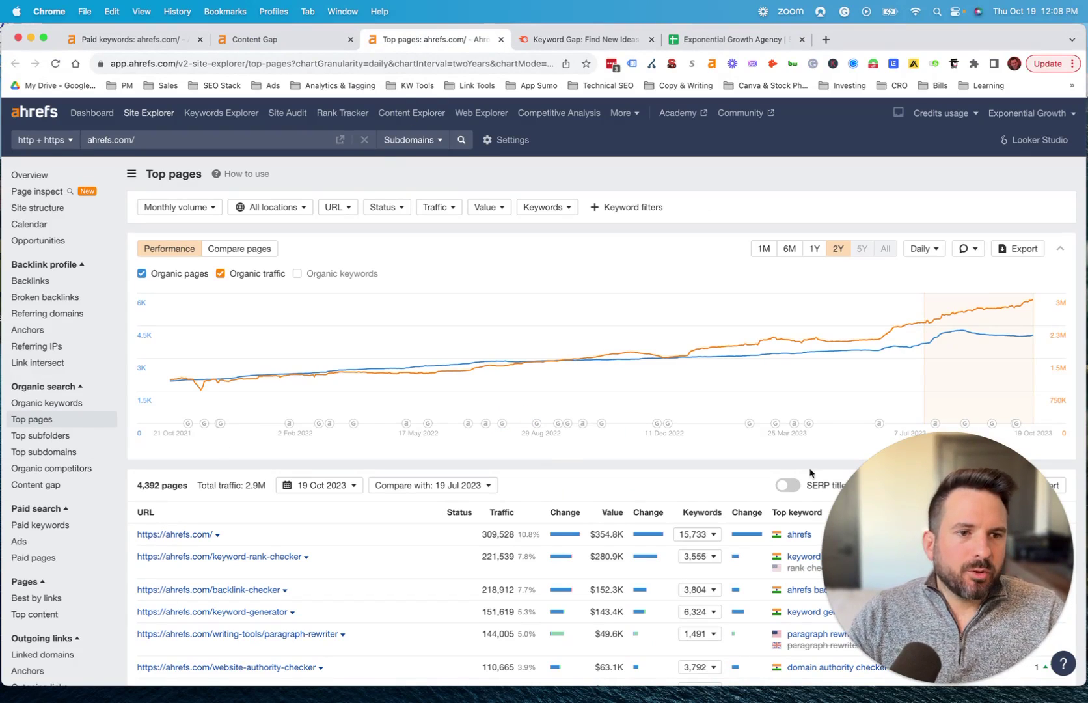
scroll(574, 481, down, 5)
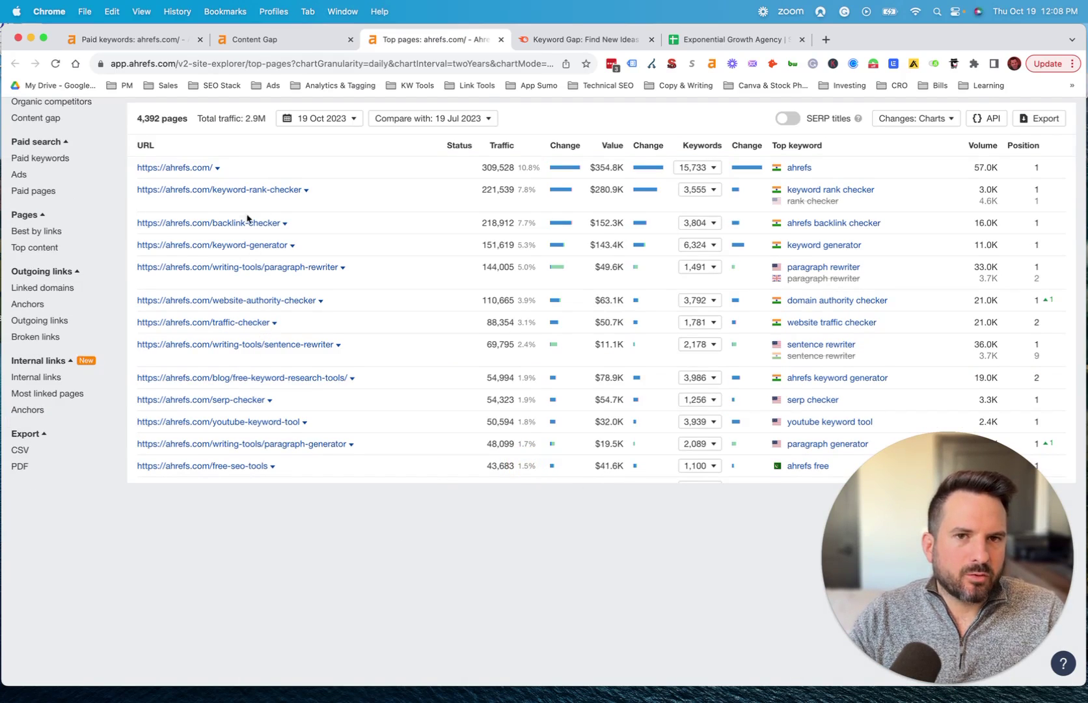
scroll(319, 216, down, 2)
scroll(333, 224, up, 7)
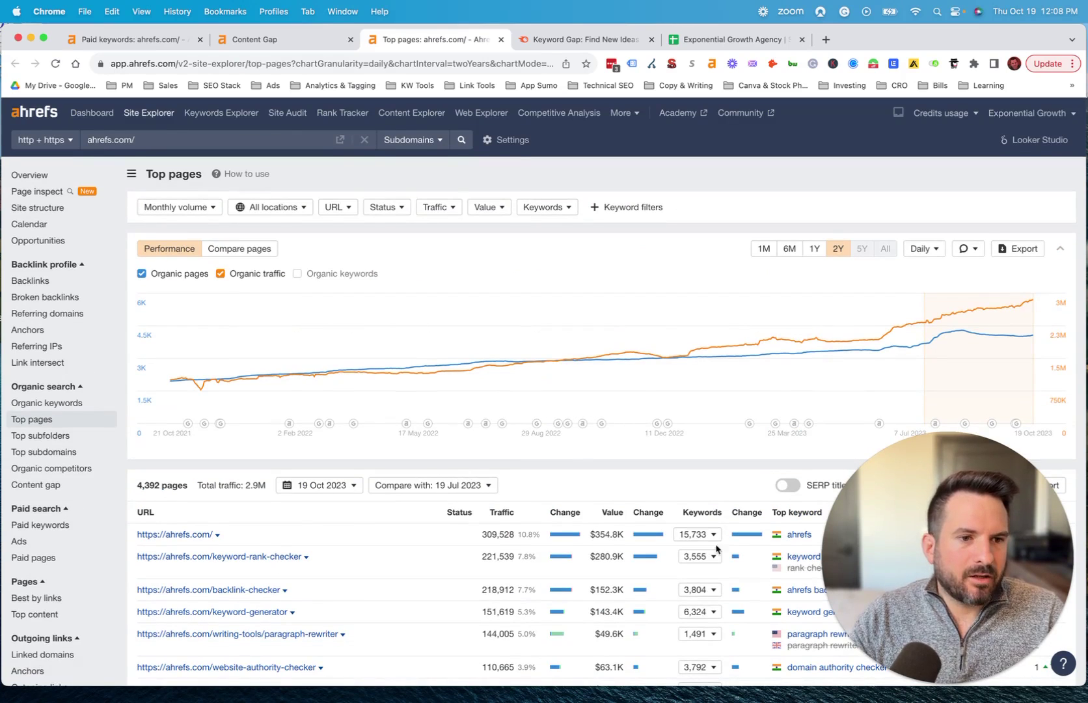
scroll(816, 566, down, 2)
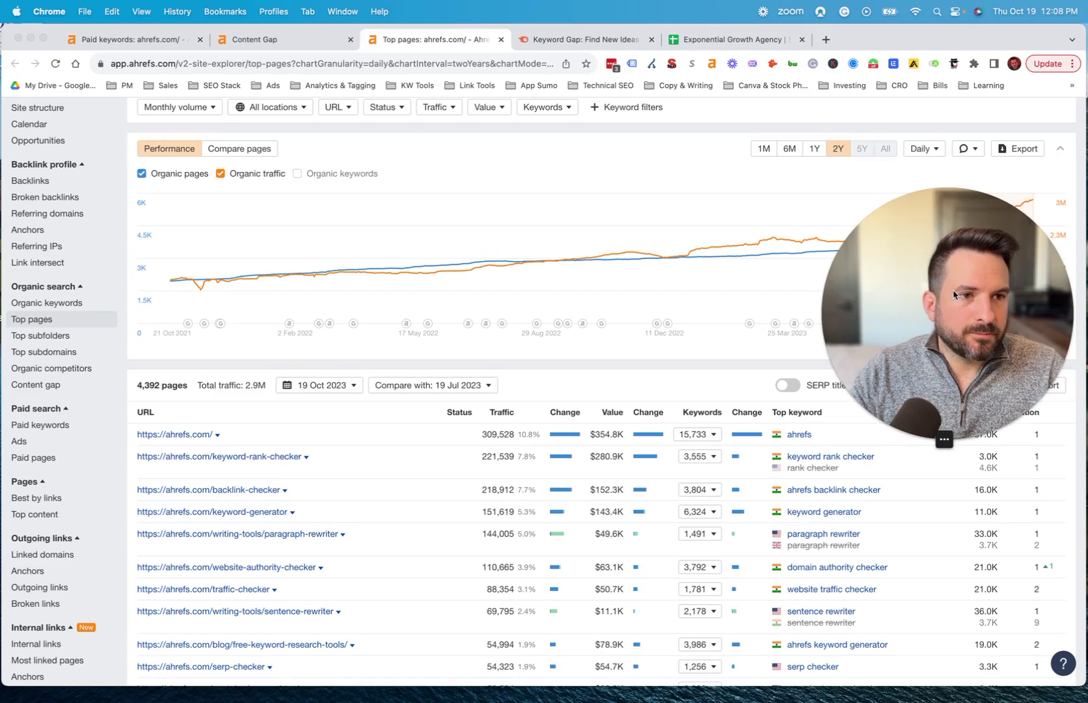
drag(954, 294, 952, 540)
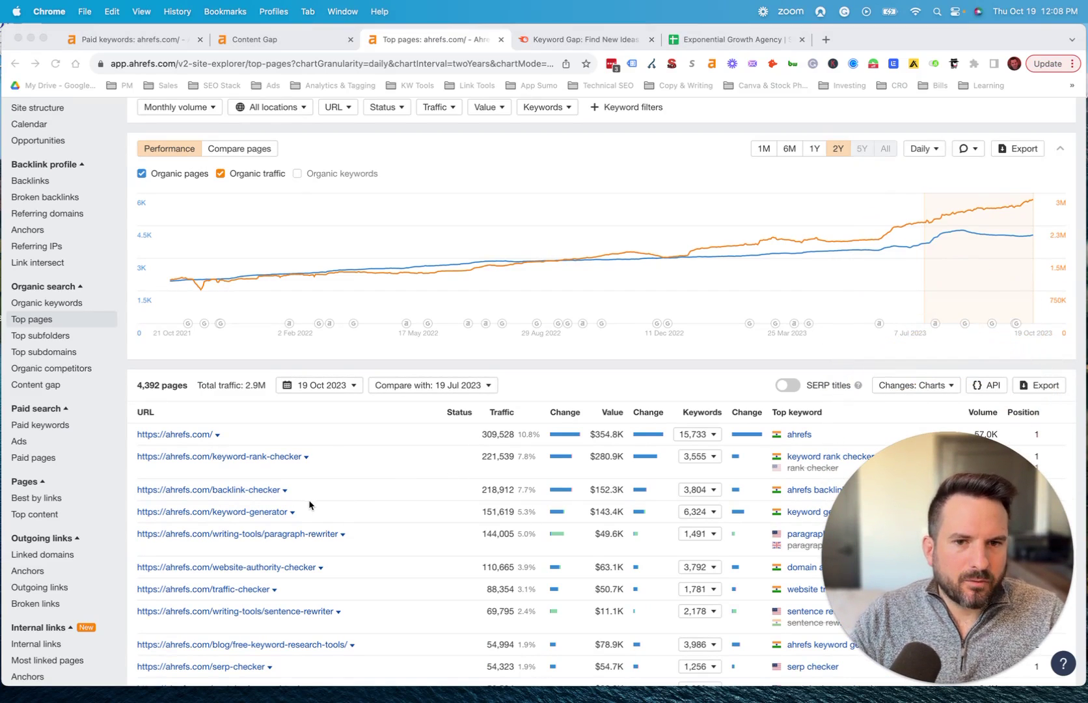
scroll(364, 498, down, 1)
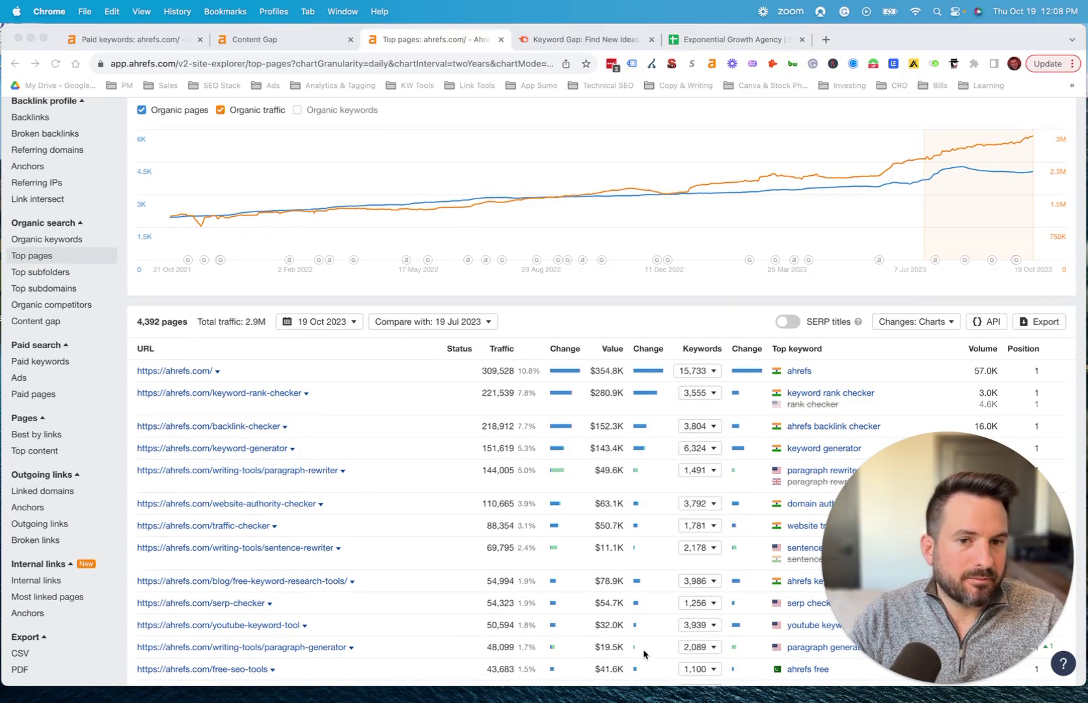
scroll(645, 653, down, 1)
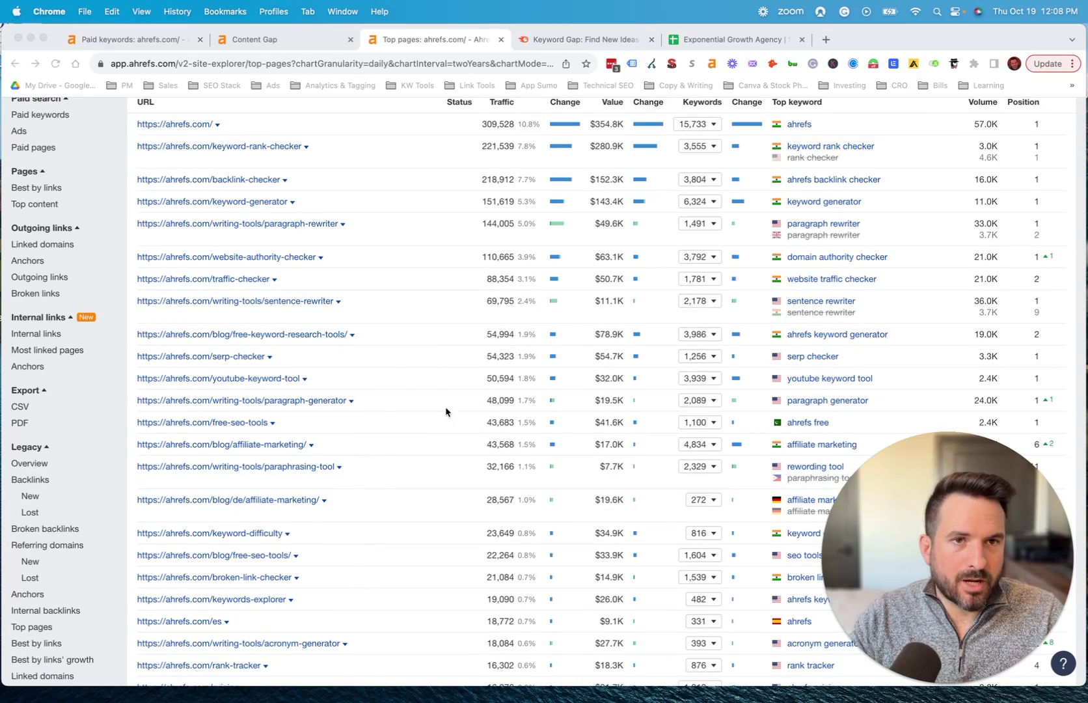
- Switch to the Semrush Keyword Gap page and start a Domain Overview lookup
click(556, 42)
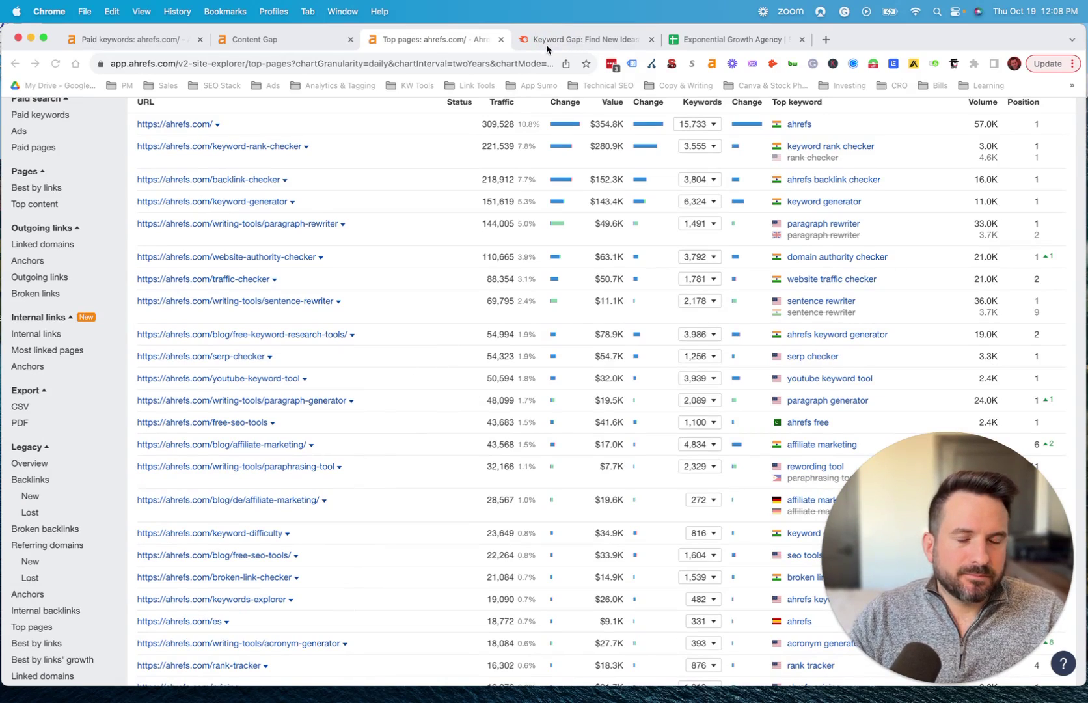
click(579, 43)
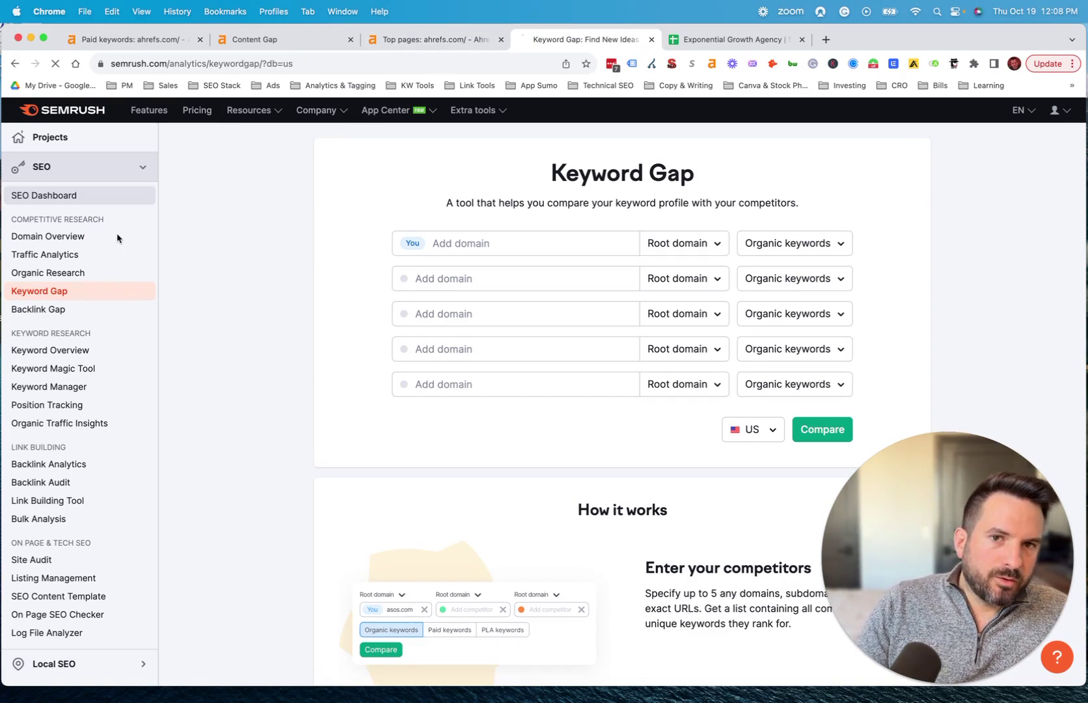
click(74, 238)
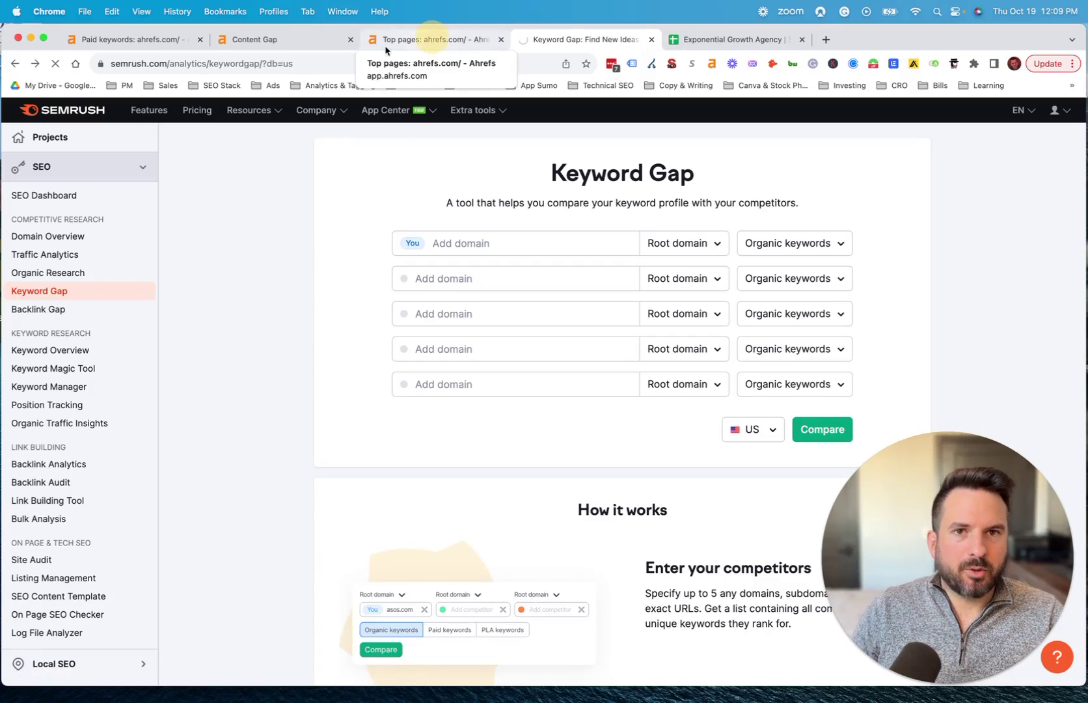
- Copy the domain ahrefs.com from the Ahrefs Top pages address bar
click(427, 41)
click(150, 61)
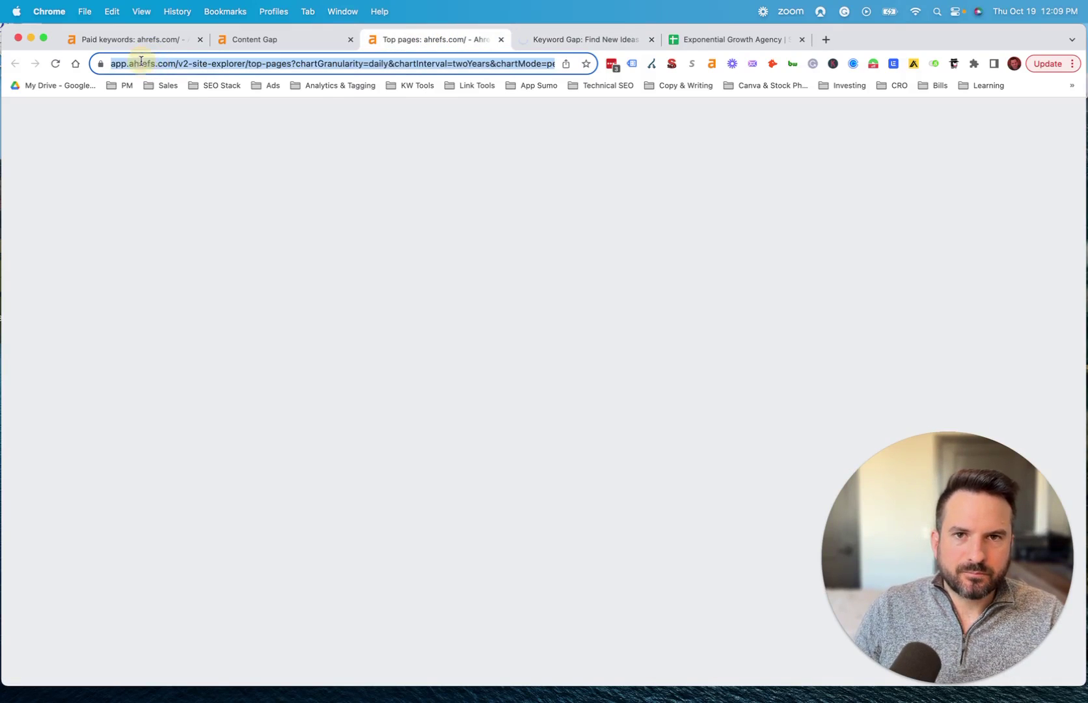
click(157, 59)
drag(157, 63, 201, 62)
key(super+c)
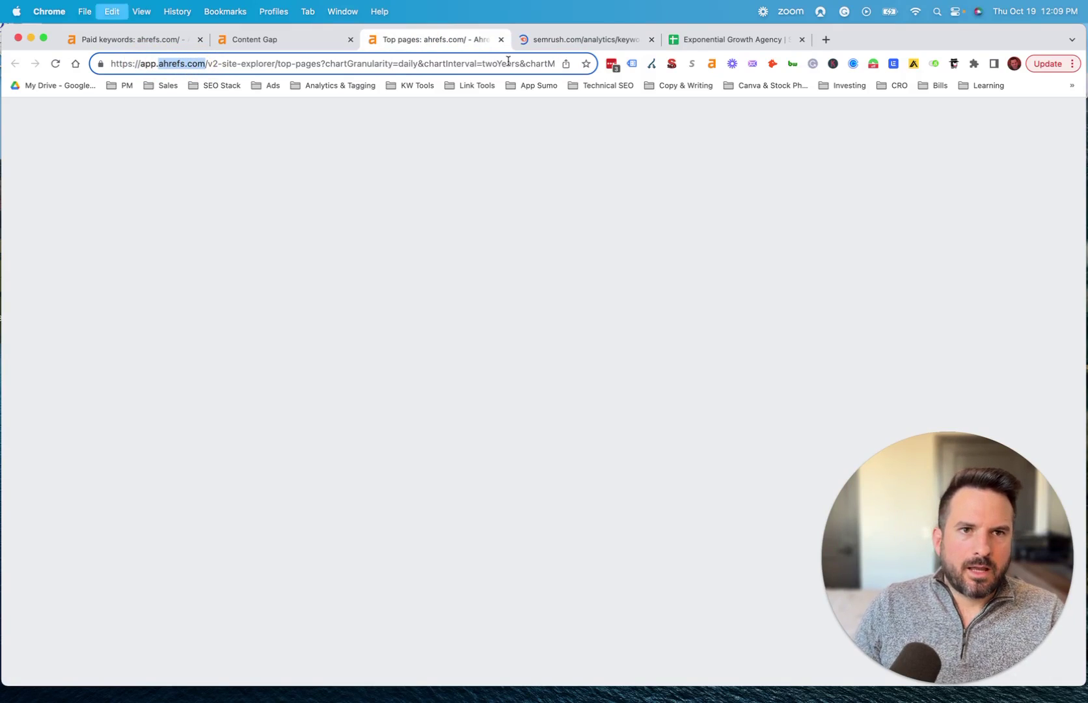
- Paste ahrefs.com into Semrush Domain Overview and search, showing Authority Score 66 and 1.7M organic traffic
click(565, 41)
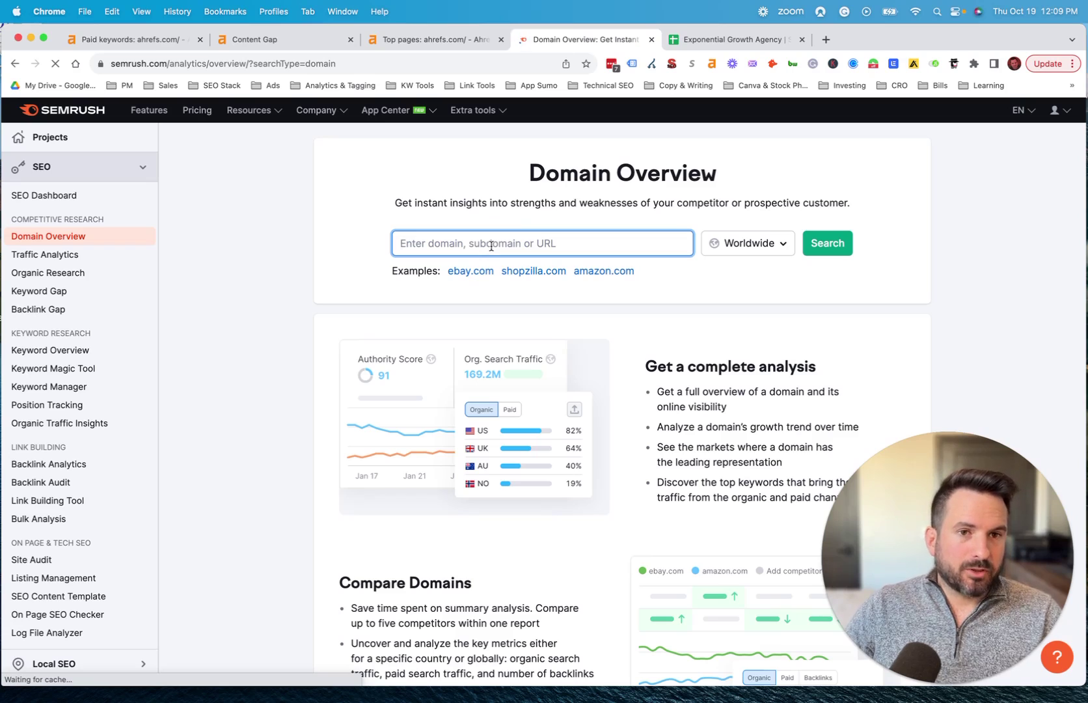
key(super+v)
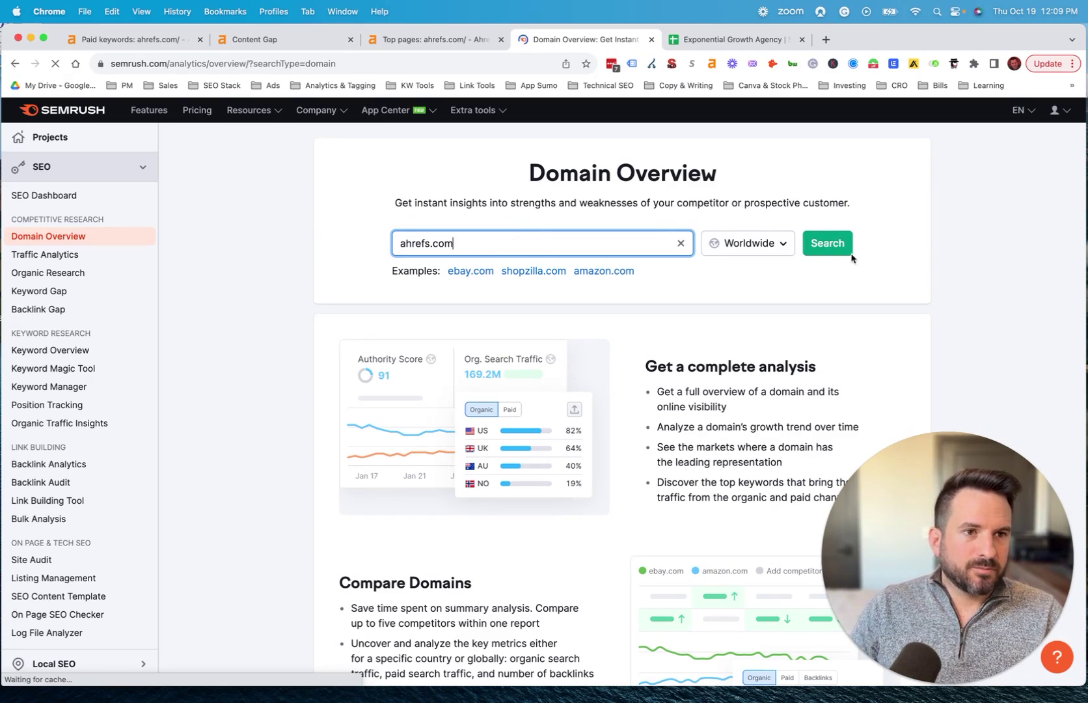
click(837, 246)
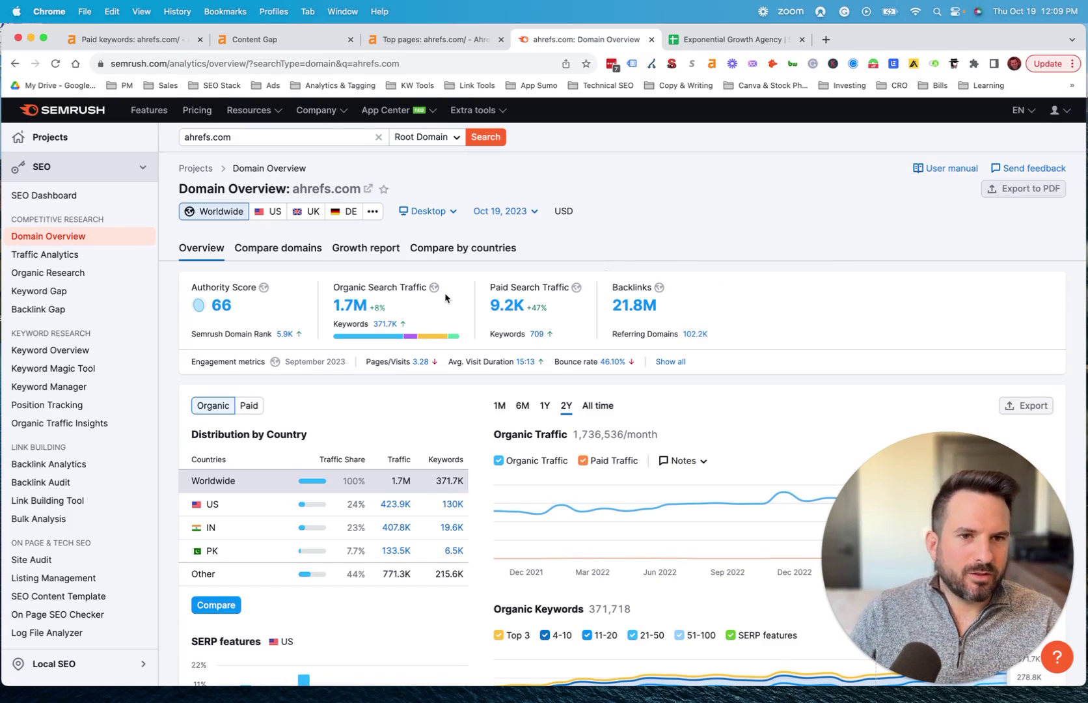
scroll(651, 390, down, 3)
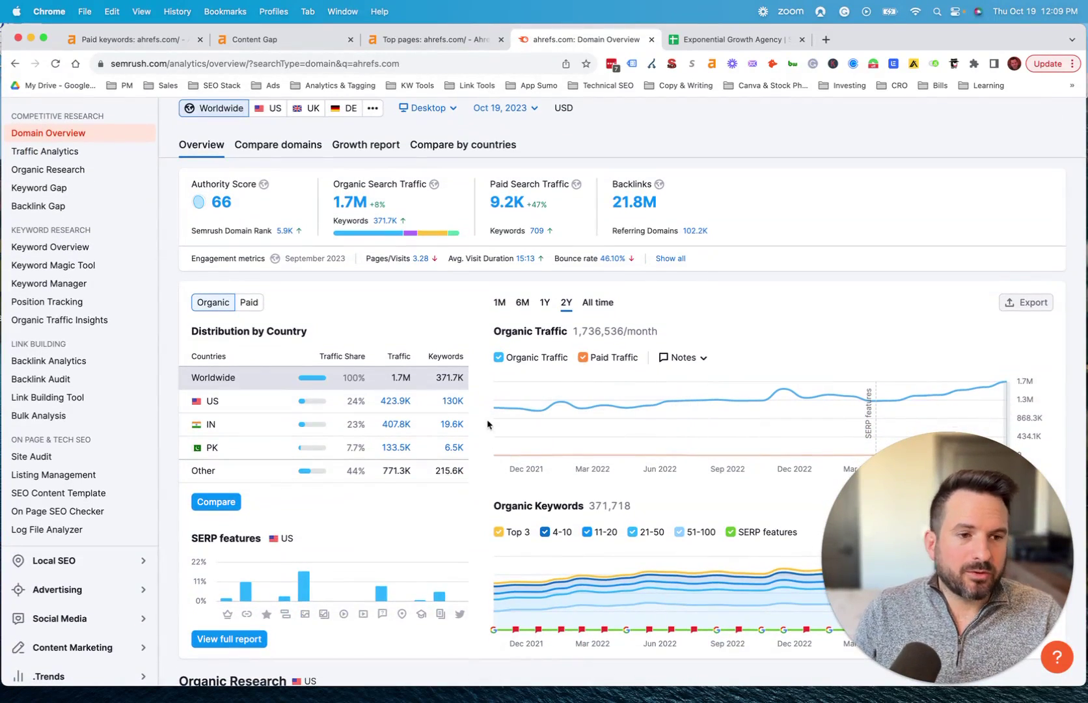
scroll(488, 417, up, 3)
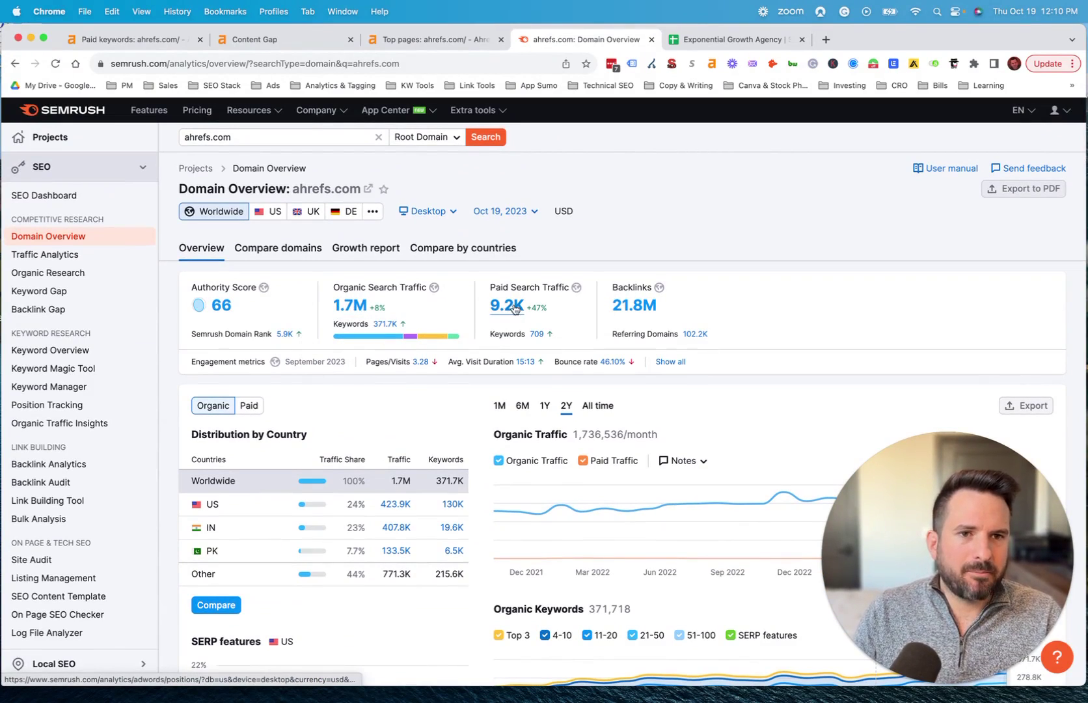
- Open ahrefs.com's Organic Research Positions in a new tab and browse its 130K US keywords
super+click(350, 311)
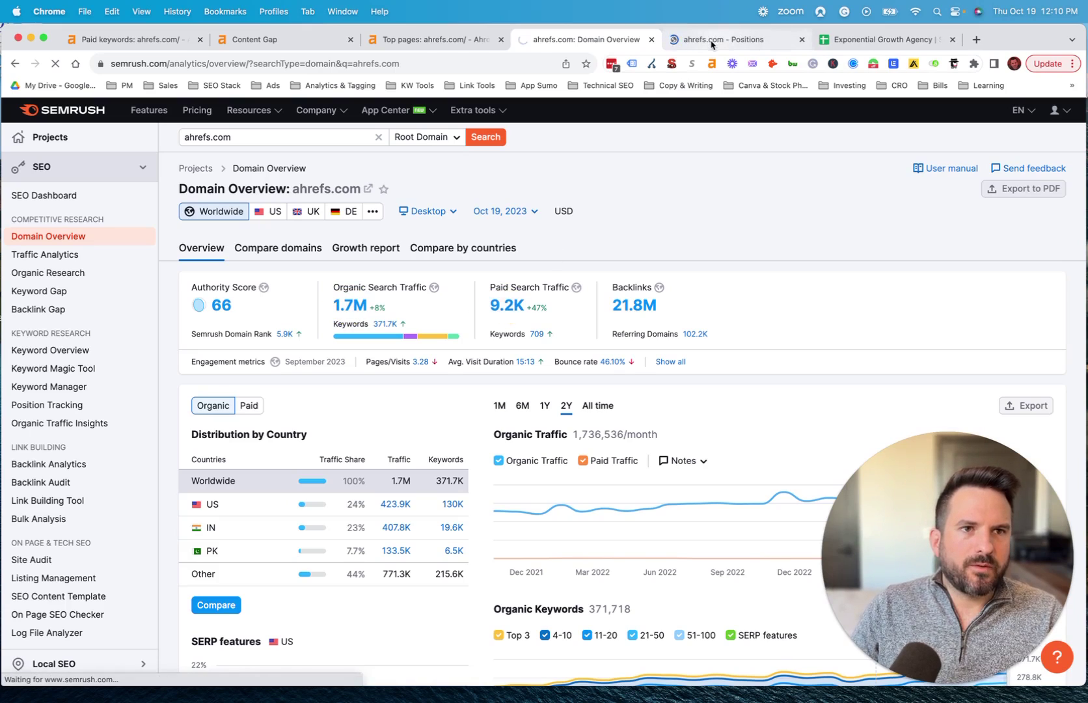
drag(714, 40, 607, 42)
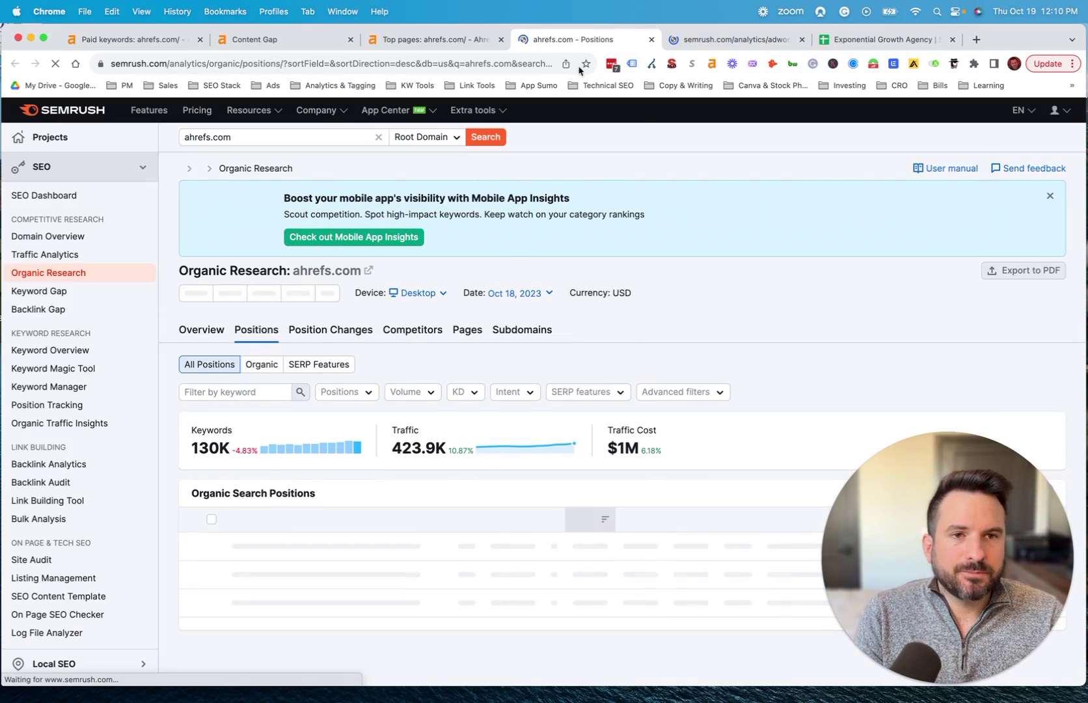
scroll(267, 455, down, 3)
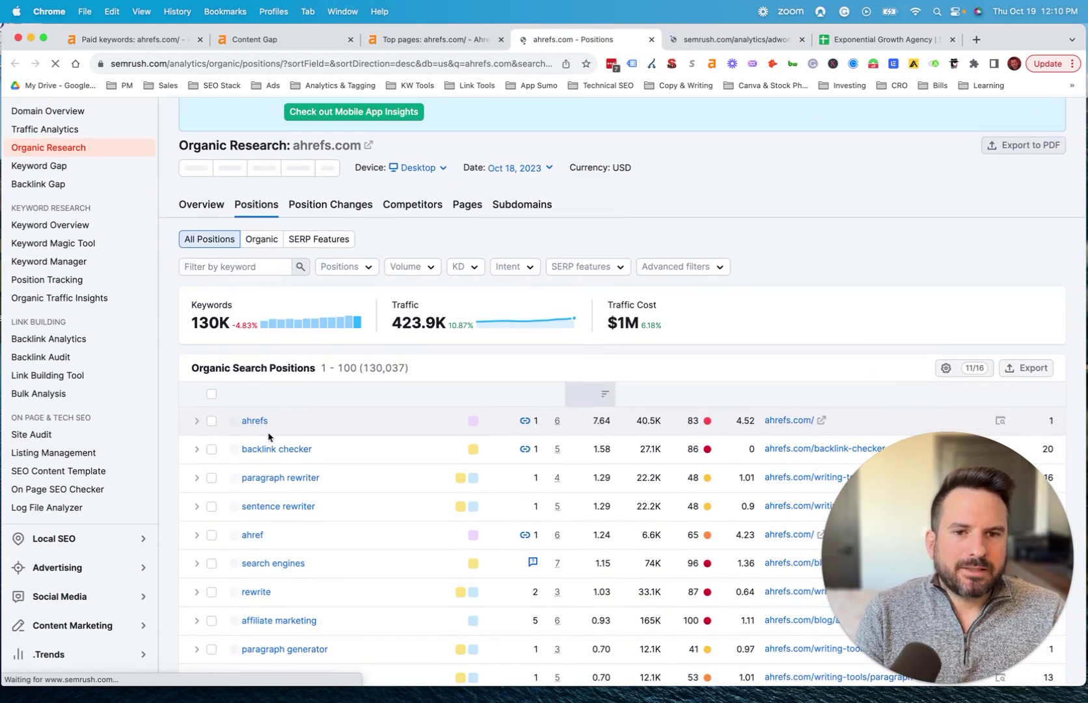
scroll(429, 524, down, 3)
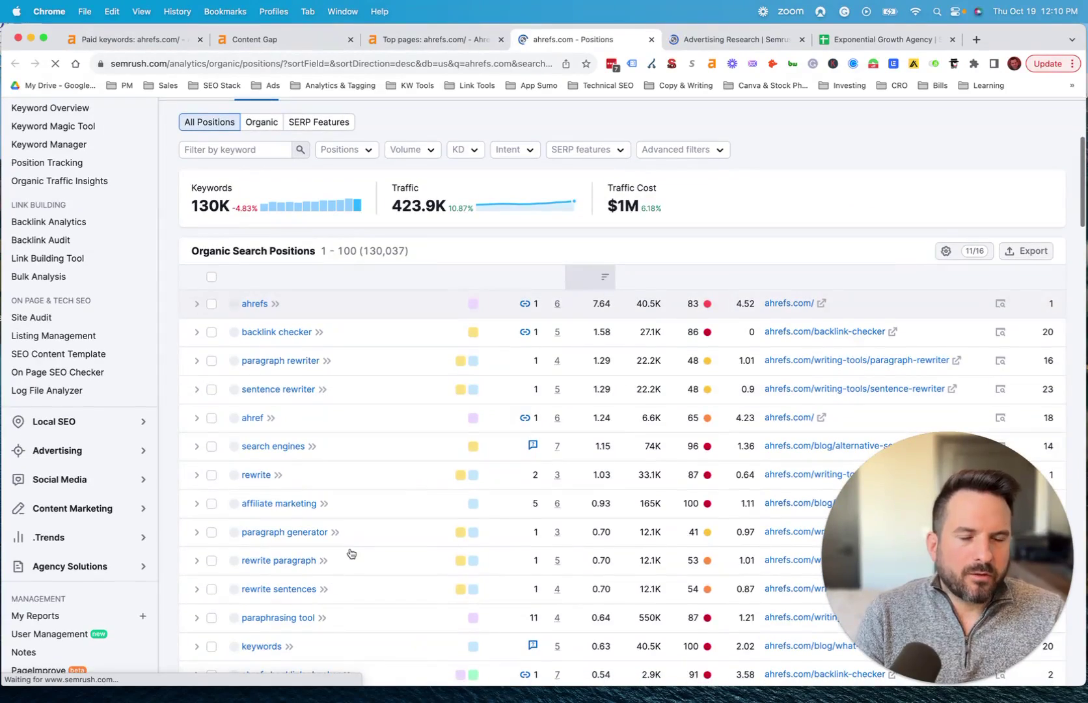
scroll(834, 250, down, 3)
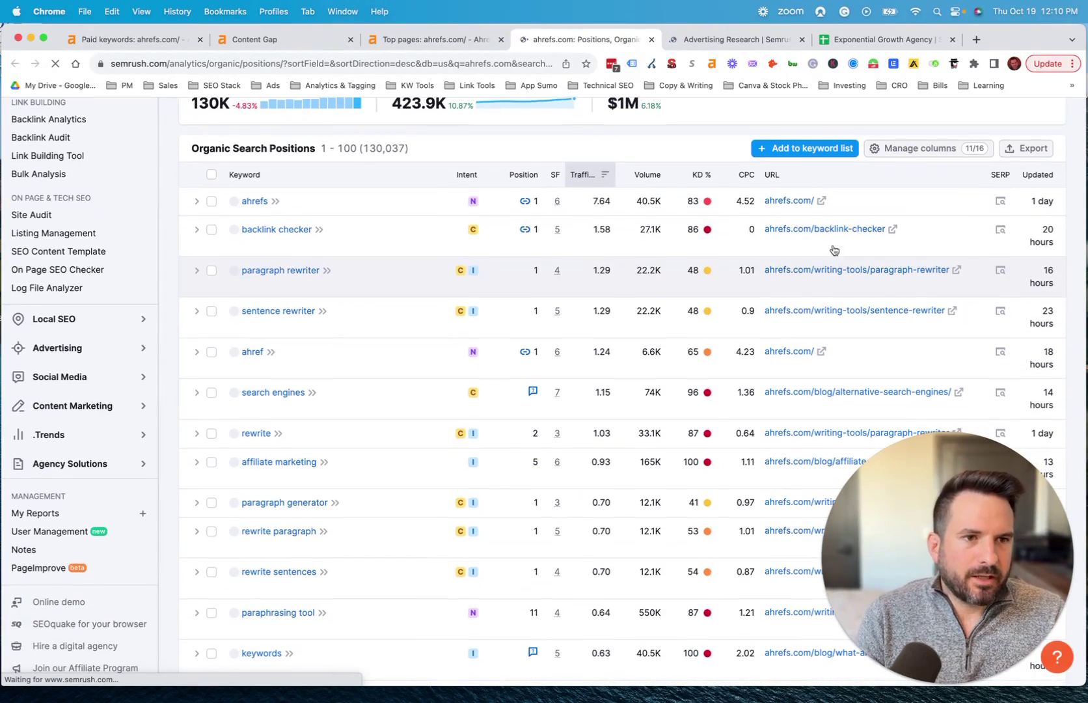
scroll(846, 274, up, 3)
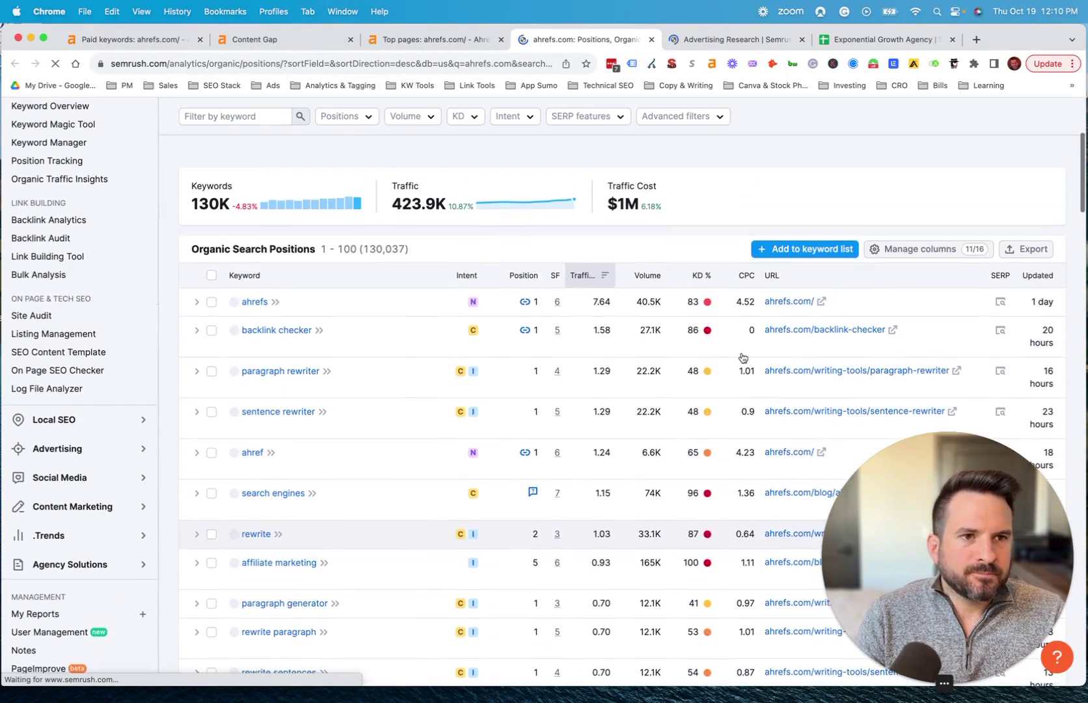
scroll(742, 357, up, 4)
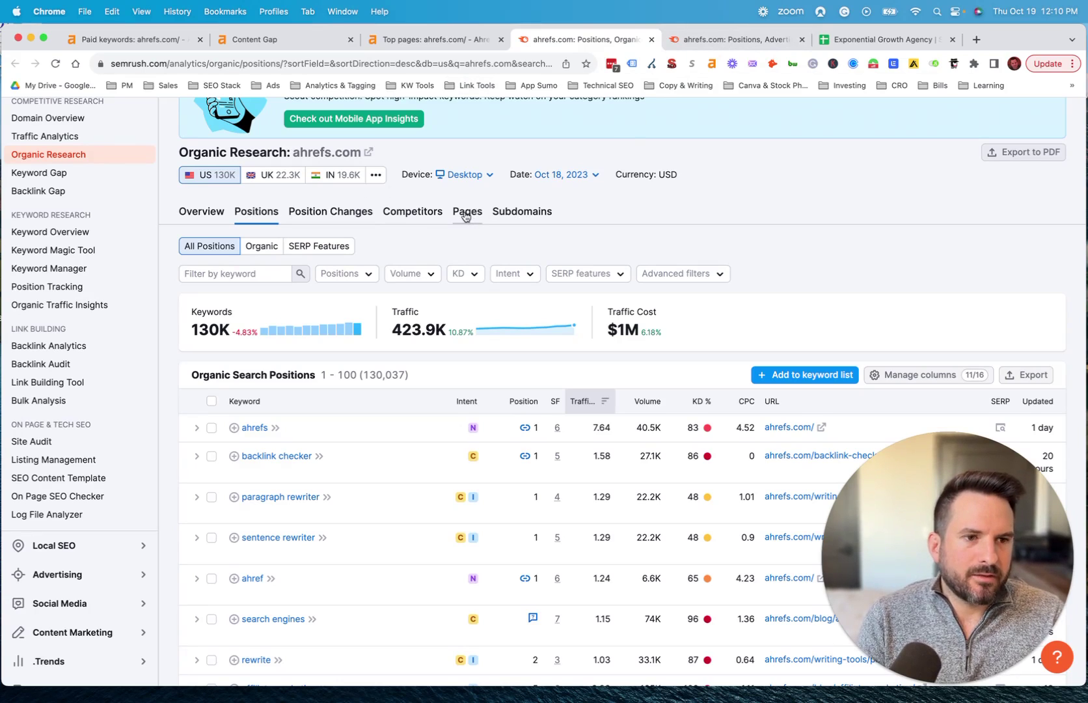
- Browse the Advertising Research Positions table for ahrefs.com: 568 paid keywords, $22.7K traffic cost
click(711, 41)
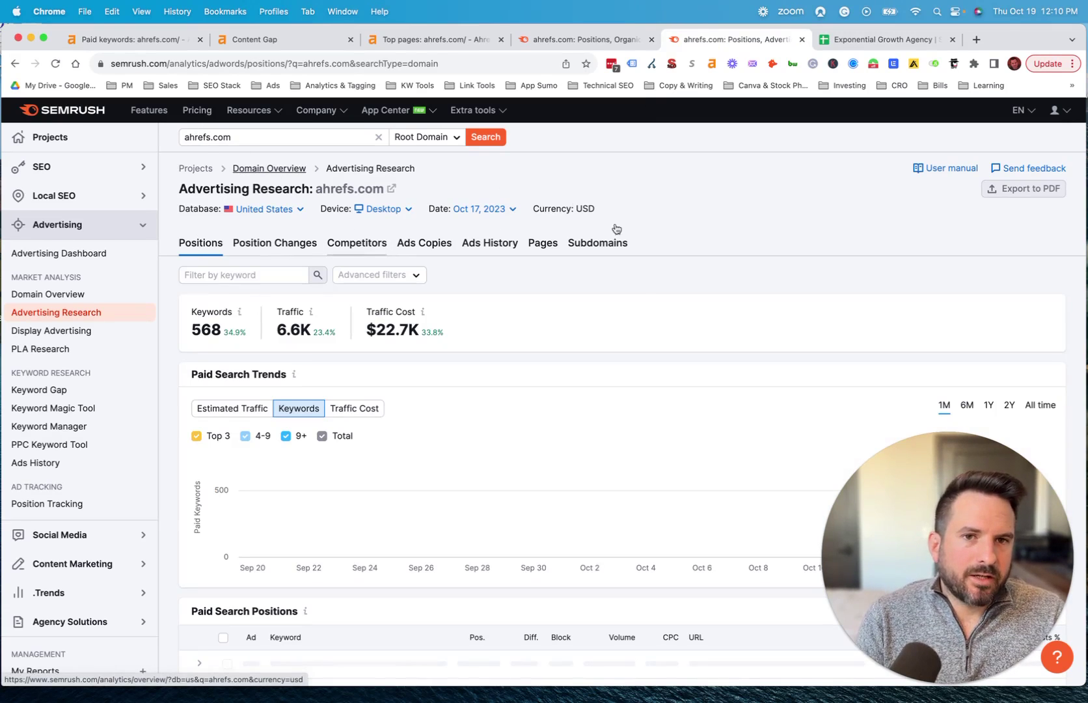
scroll(617, 229, down, 2)
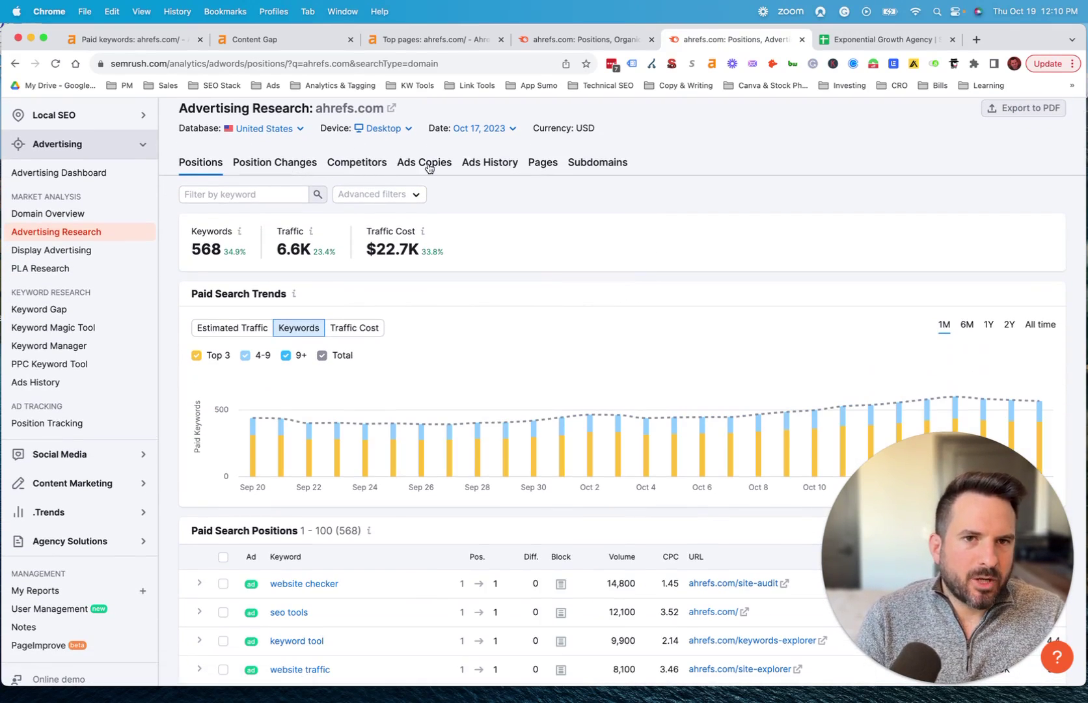
scroll(544, 228, down, 5)
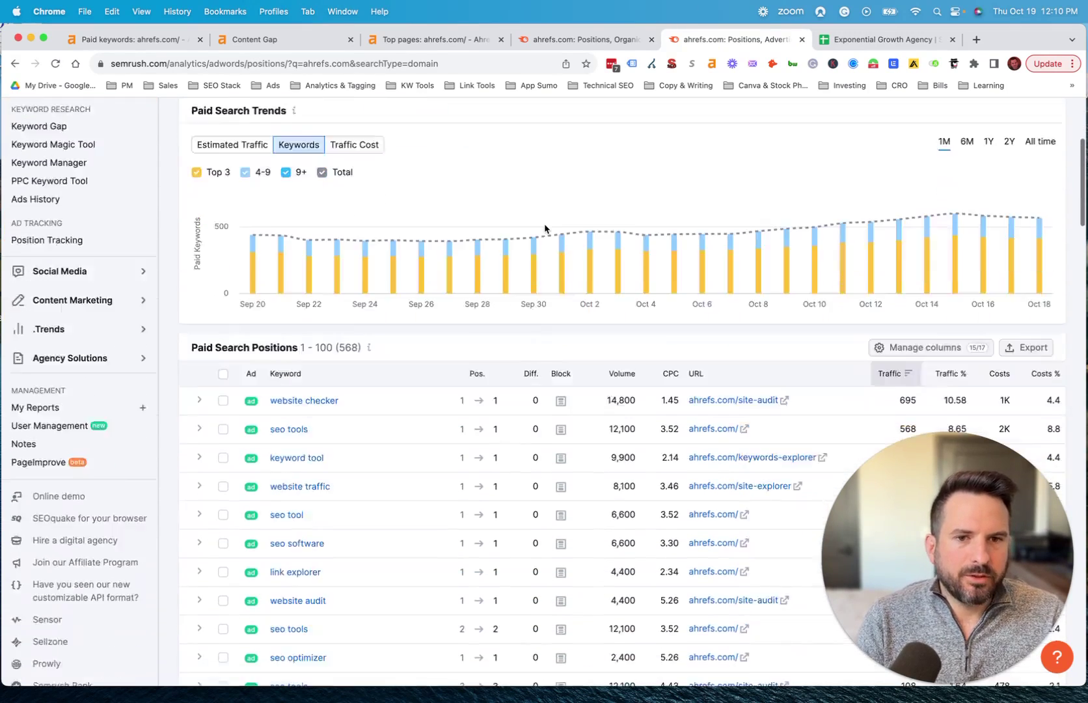
scroll(545, 229, down, 6)
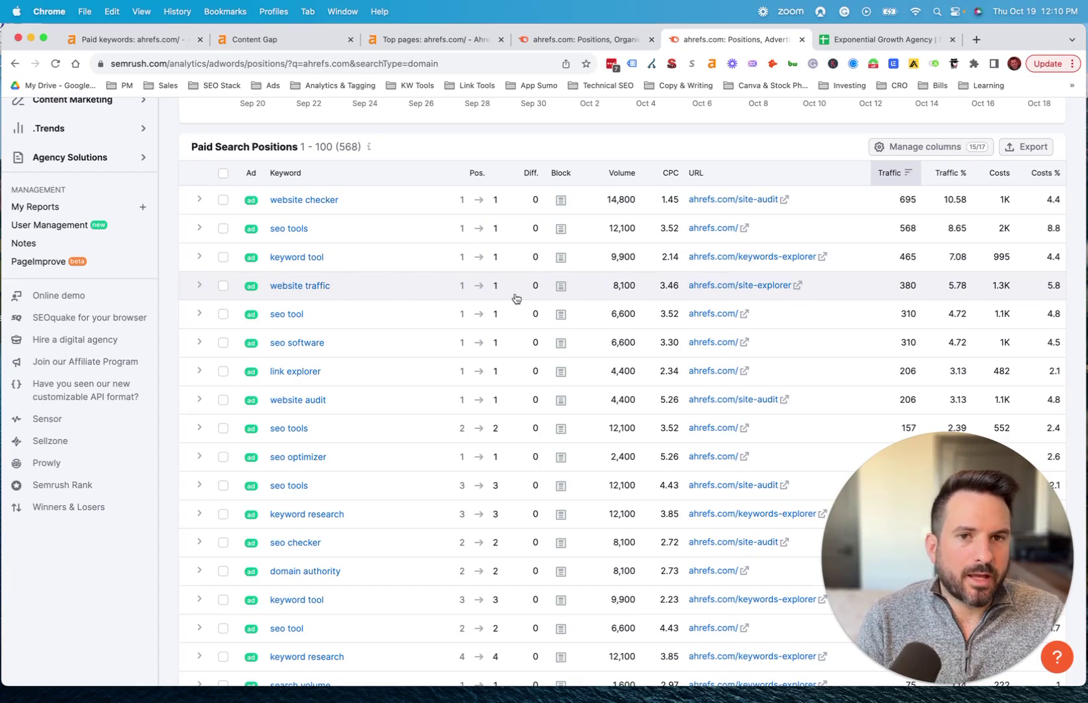
mouse_move(251, 203)
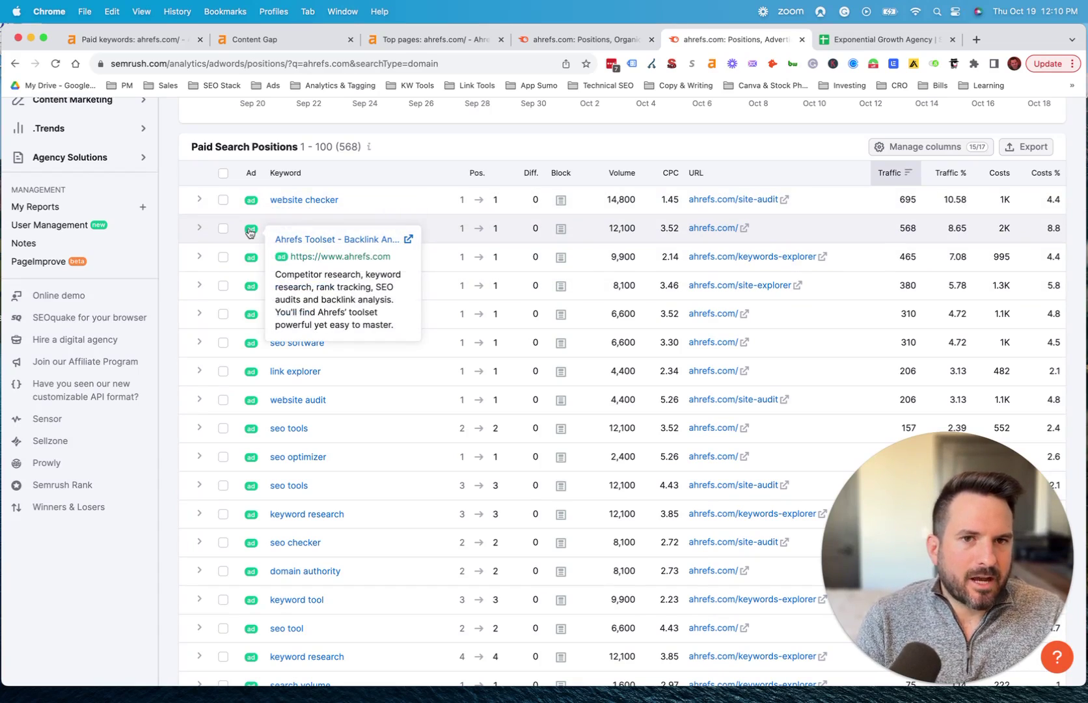
scroll(573, 432, up, 4)
scroll(572, 432, up, 6)
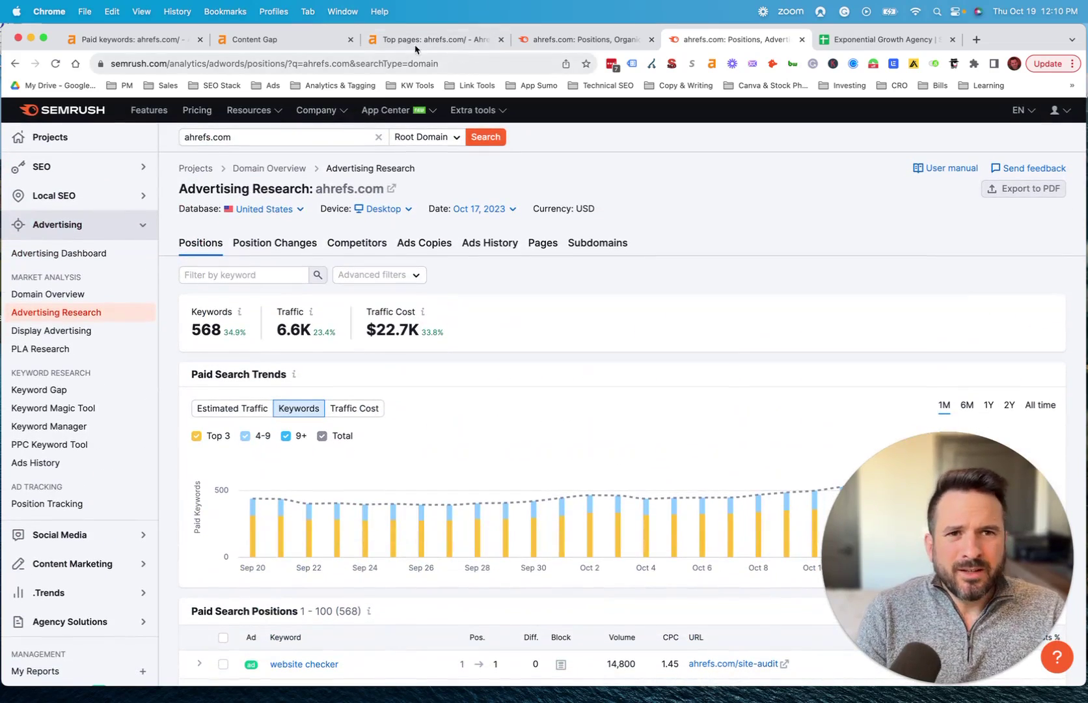
scroll(598, 227, down, 5)
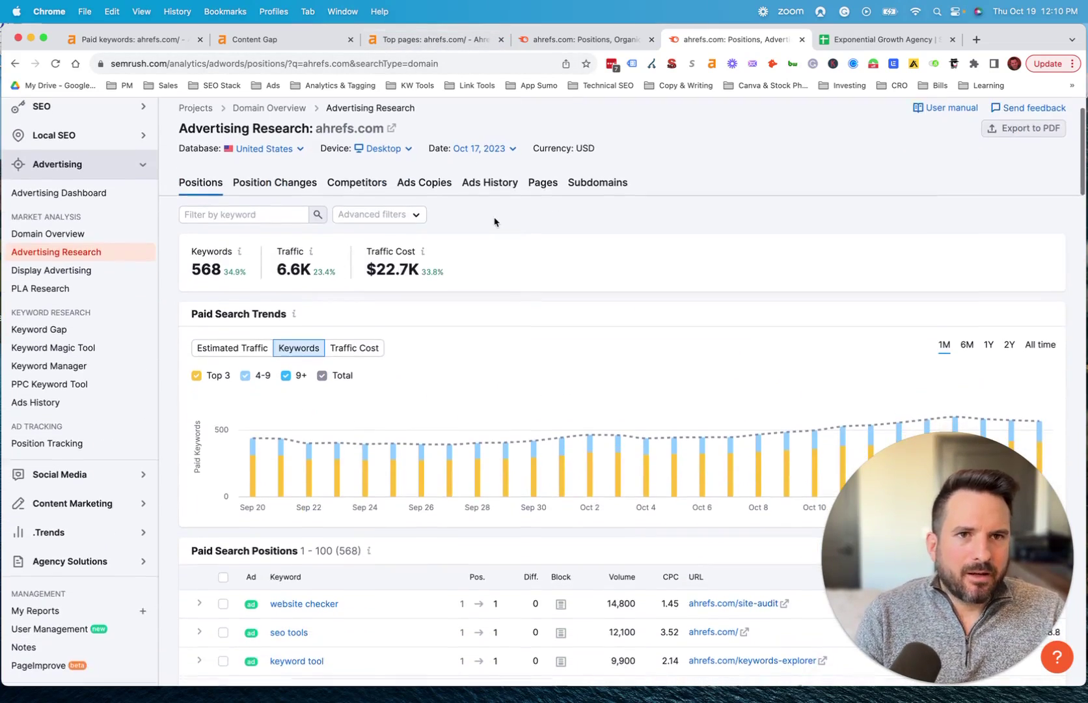
scroll(376, 241, down, 3)
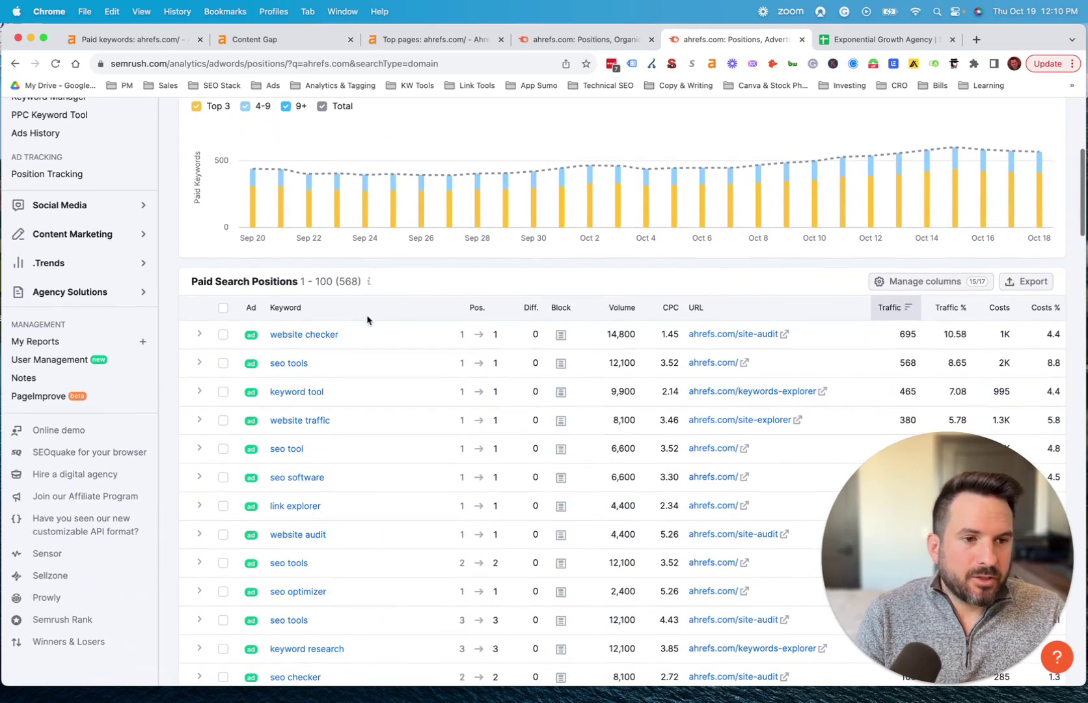